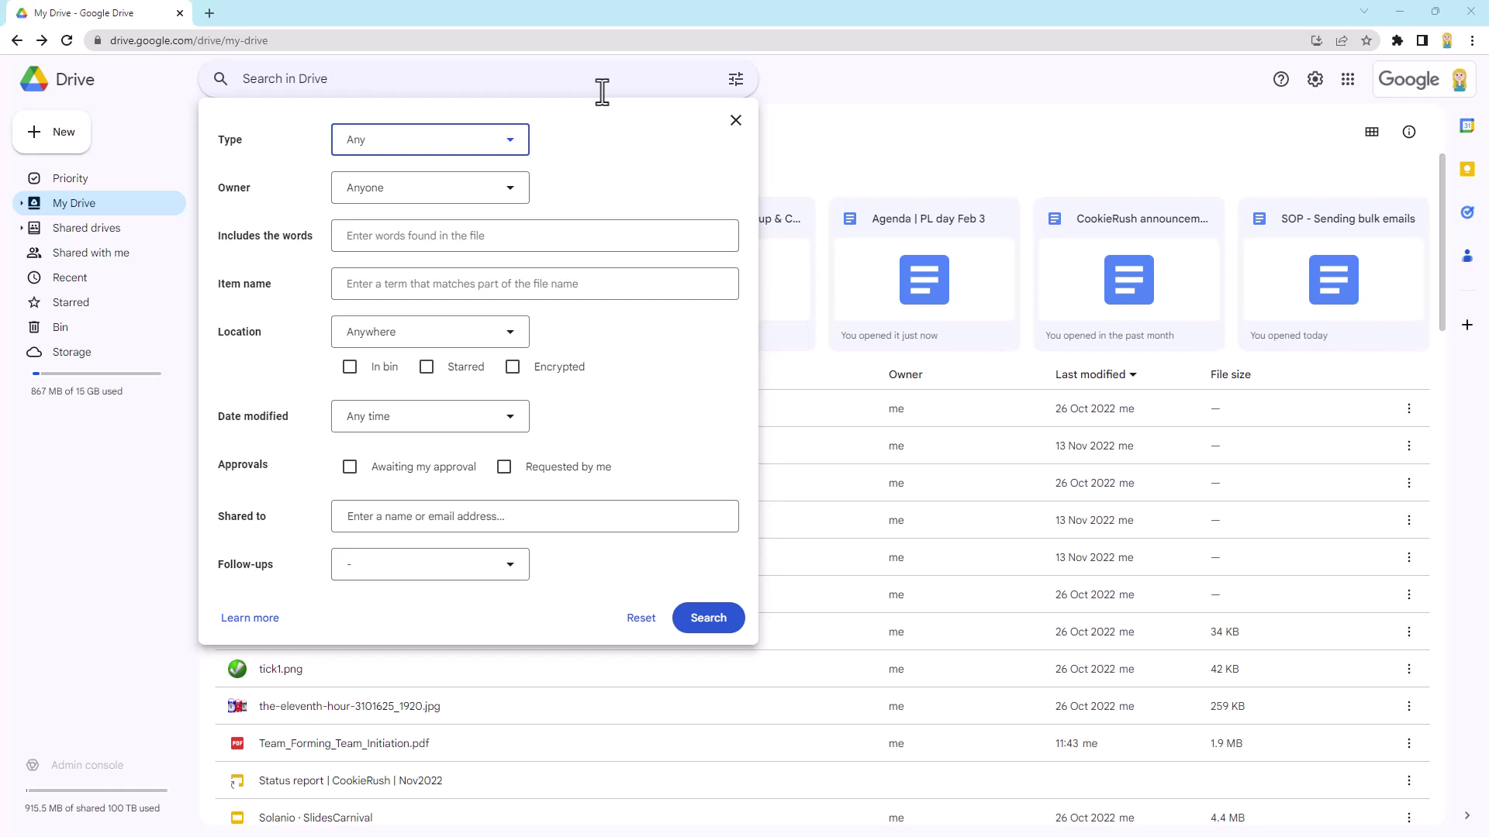
Set the advanced search's file type to Documents and check which Owner options are offered
left_click(516, 147)
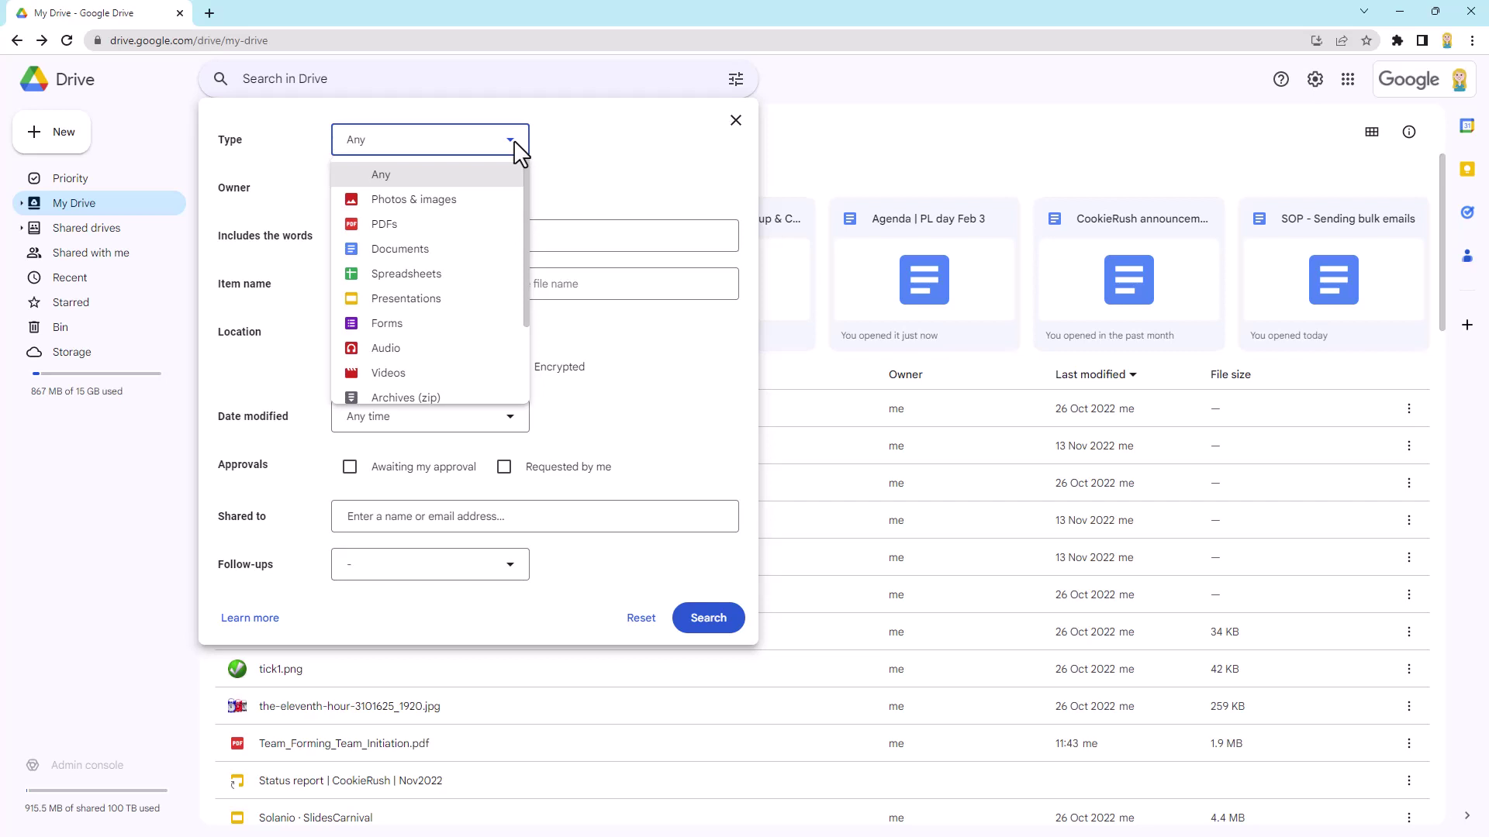
left_click(464, 248)
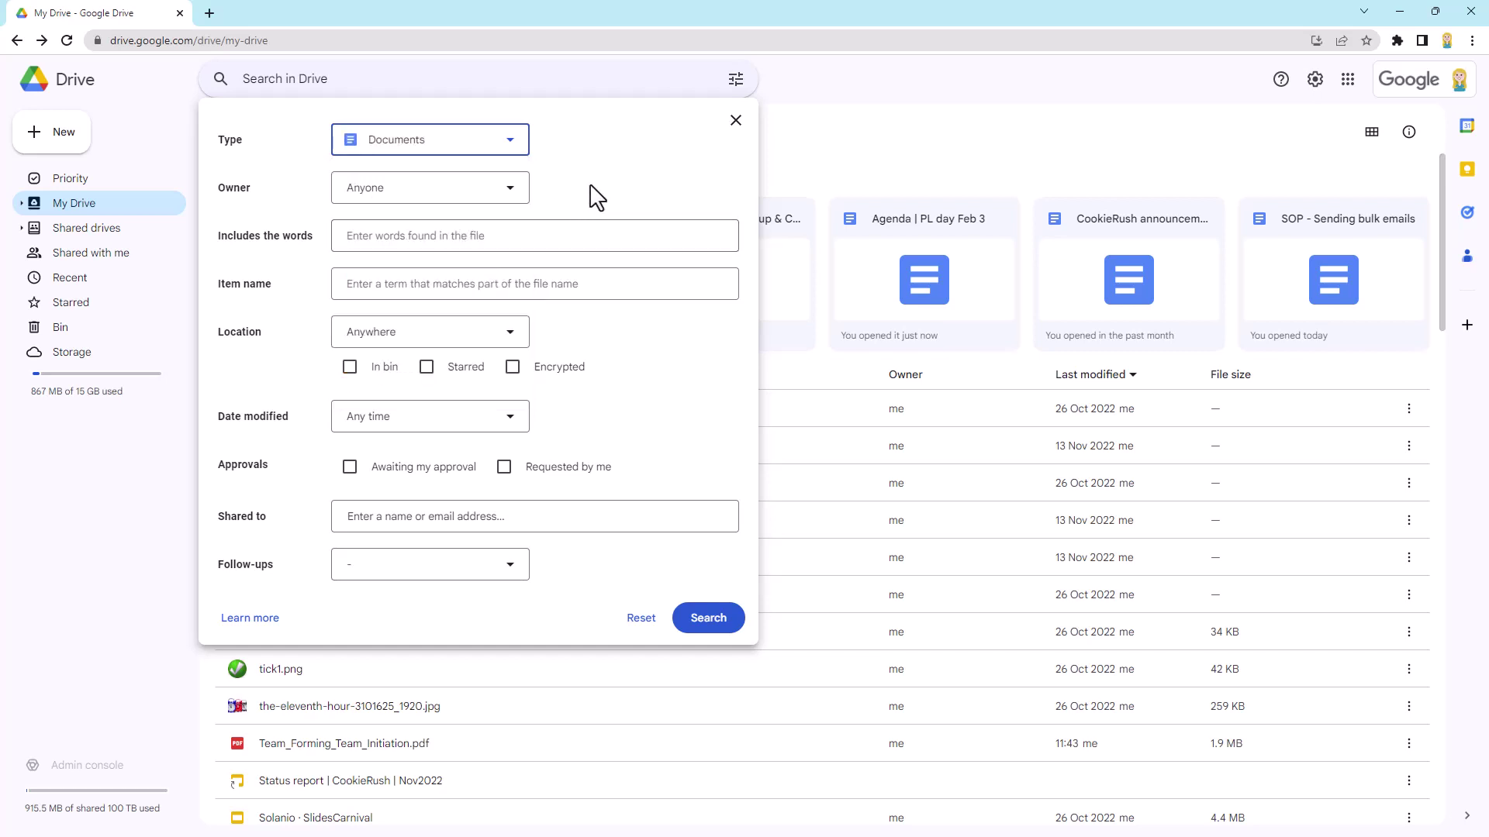
left_click(512, 192)
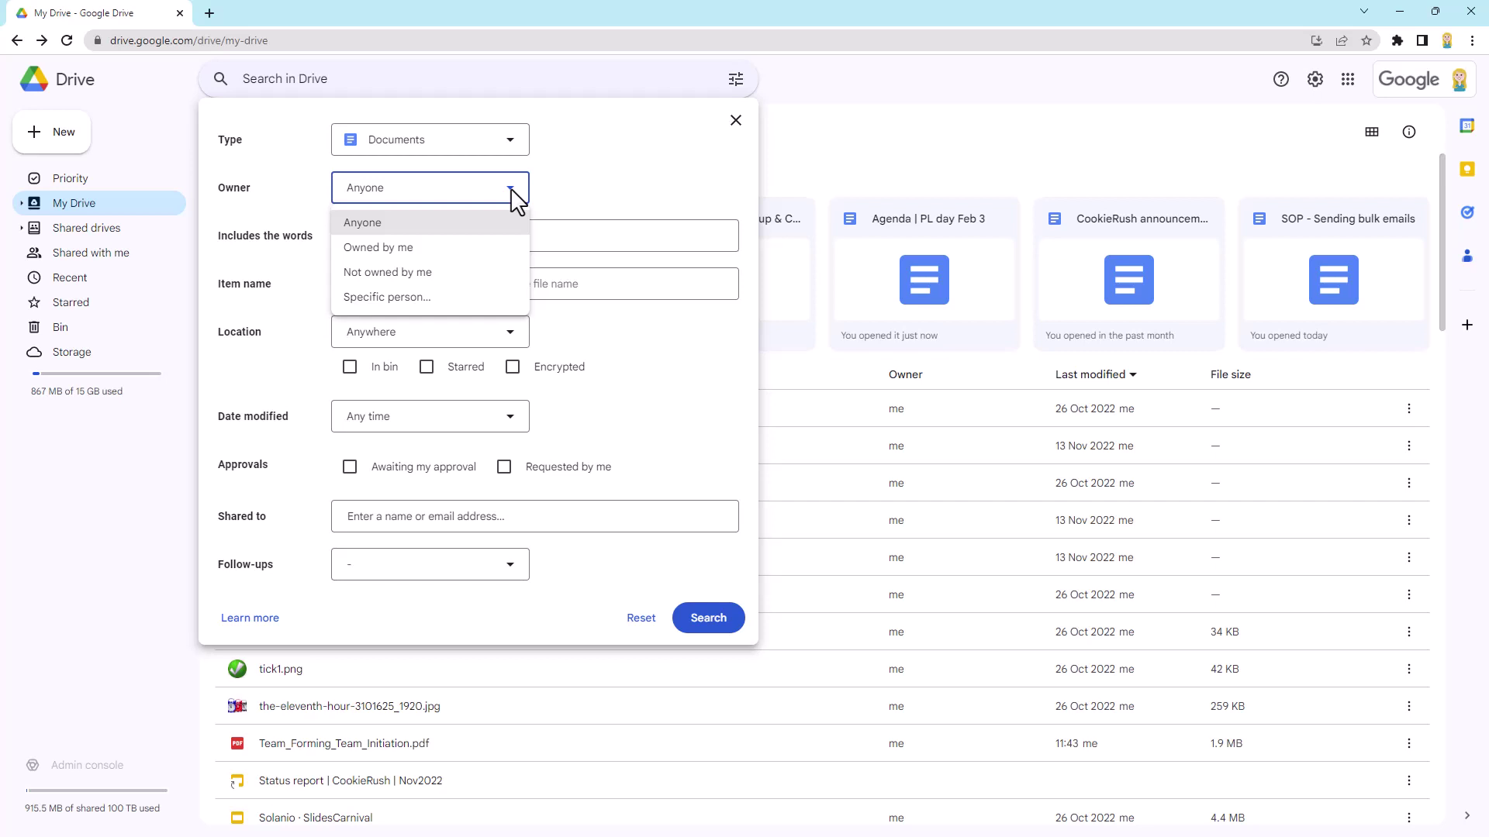
left_click(653, 205)
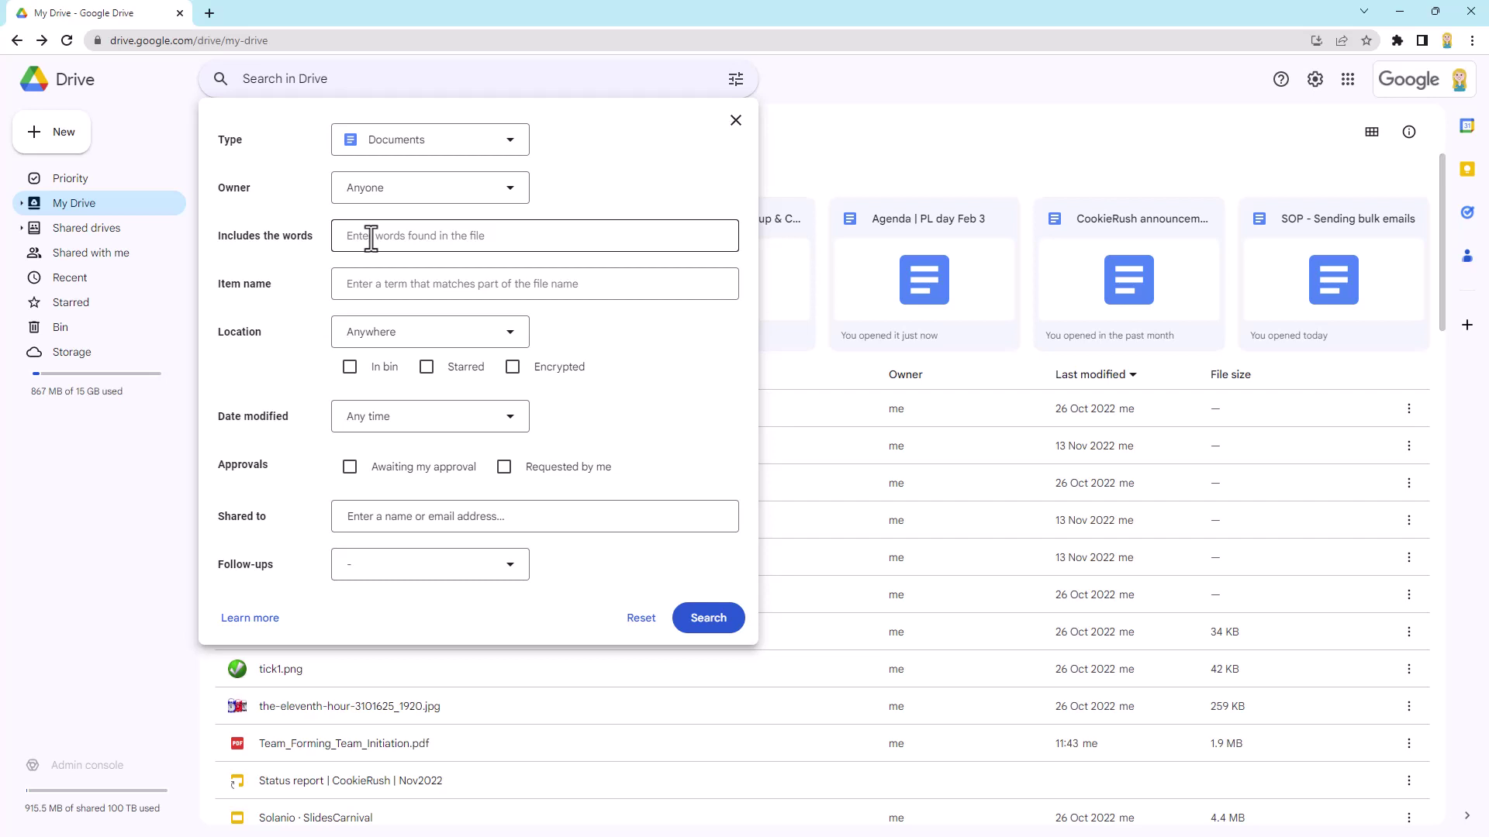
Set the item name criterion of the advanced search to "cake"
left_click(393, 281)
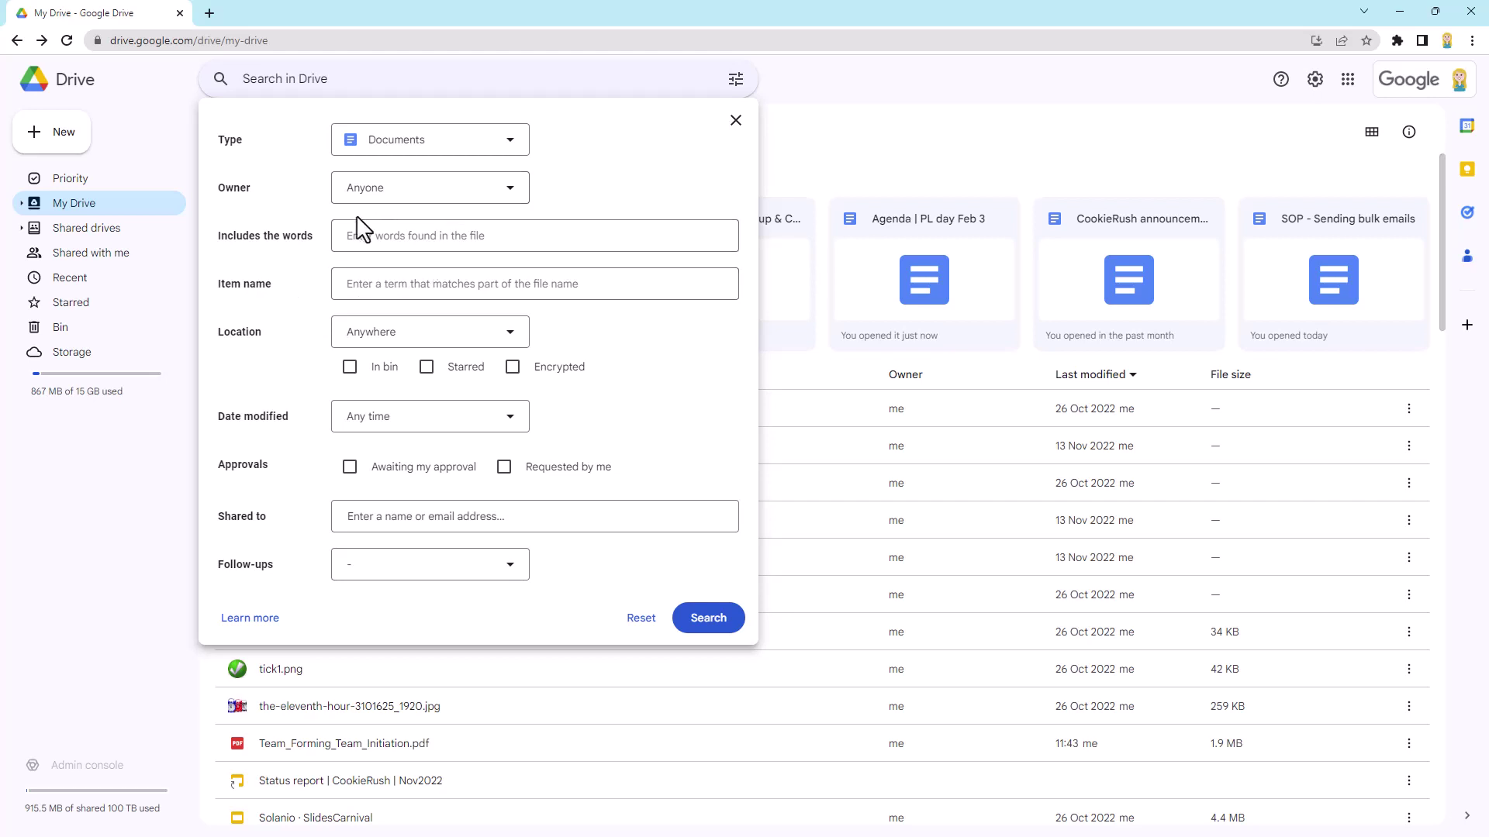
left_click(359, 288)
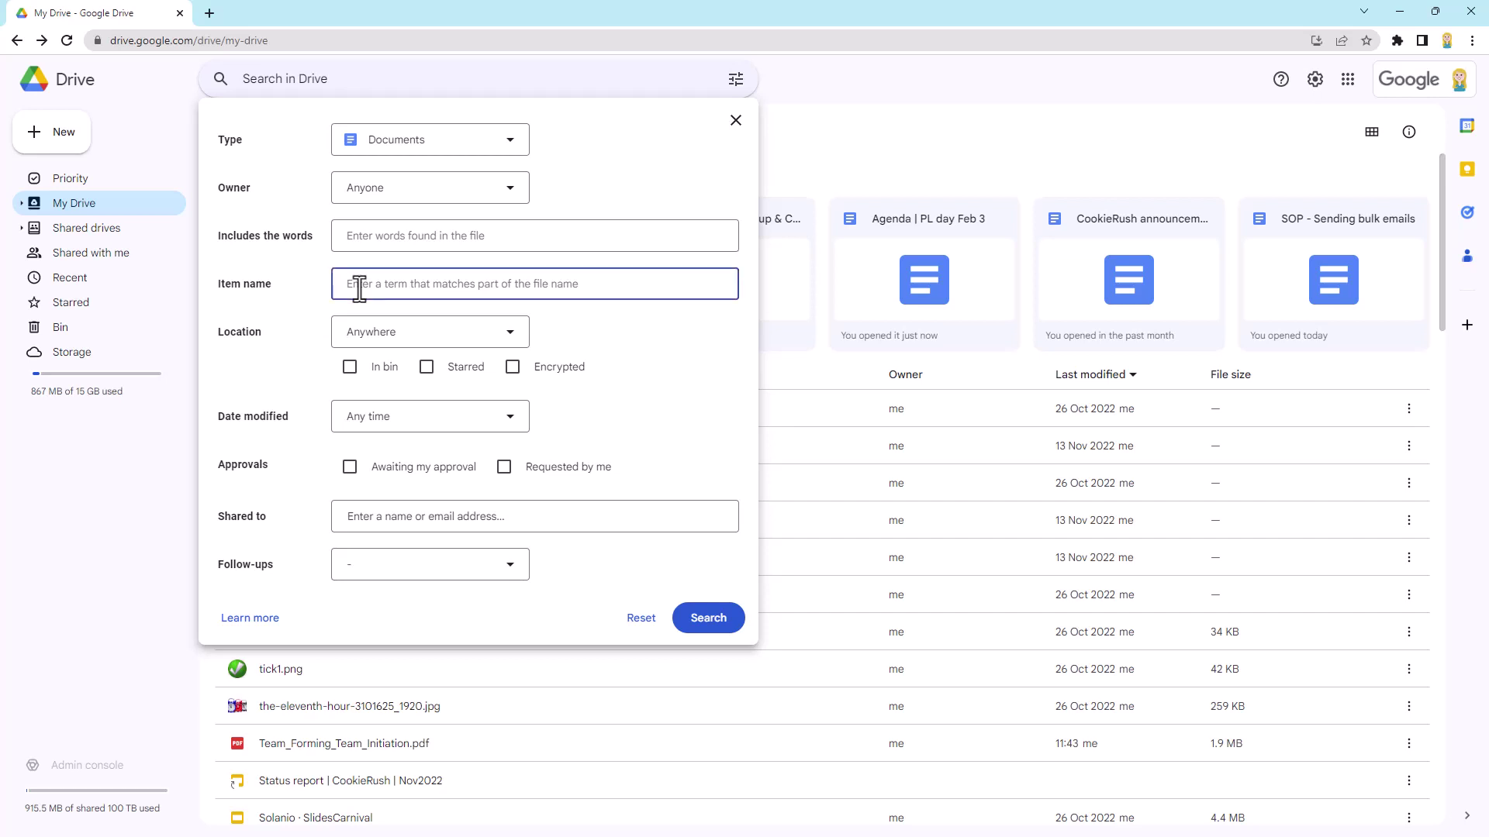
type("ca")
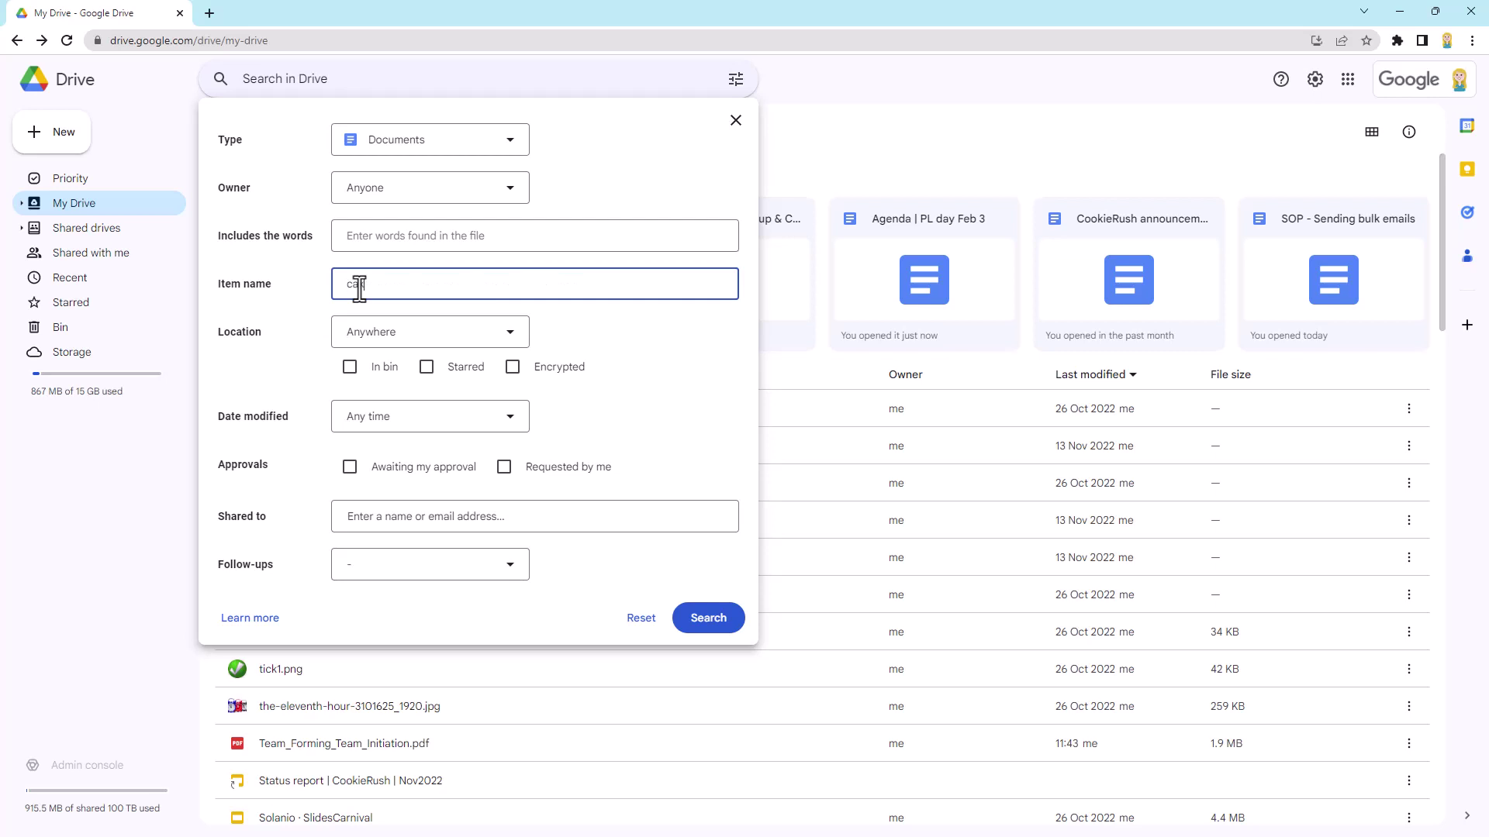
type("ke")
left_click(695, 373)
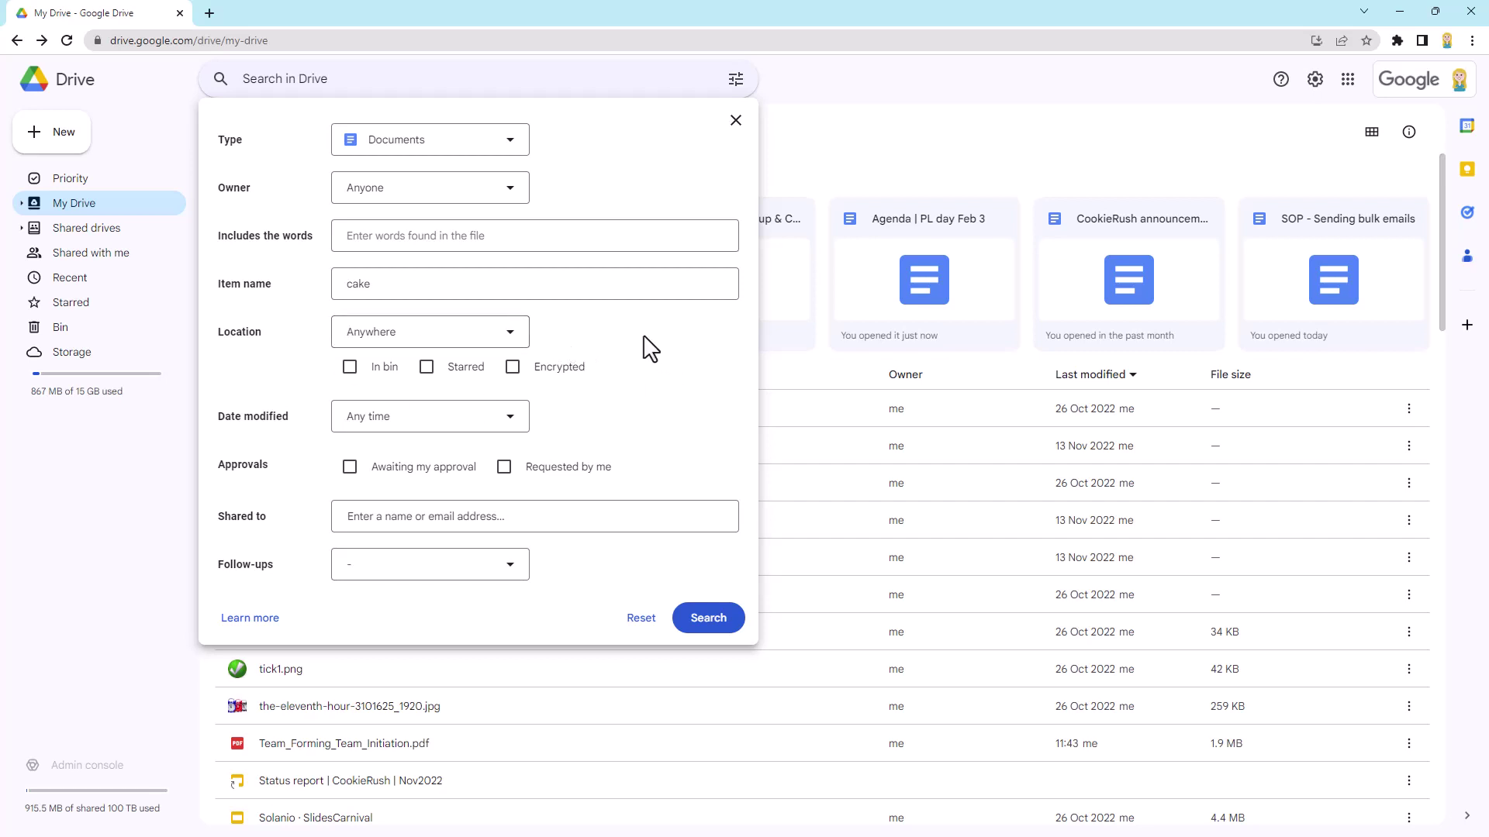
Review the choices offered for Location, Date modified and Follow-ups in the advanced search without changing them
left_click(512, 333)
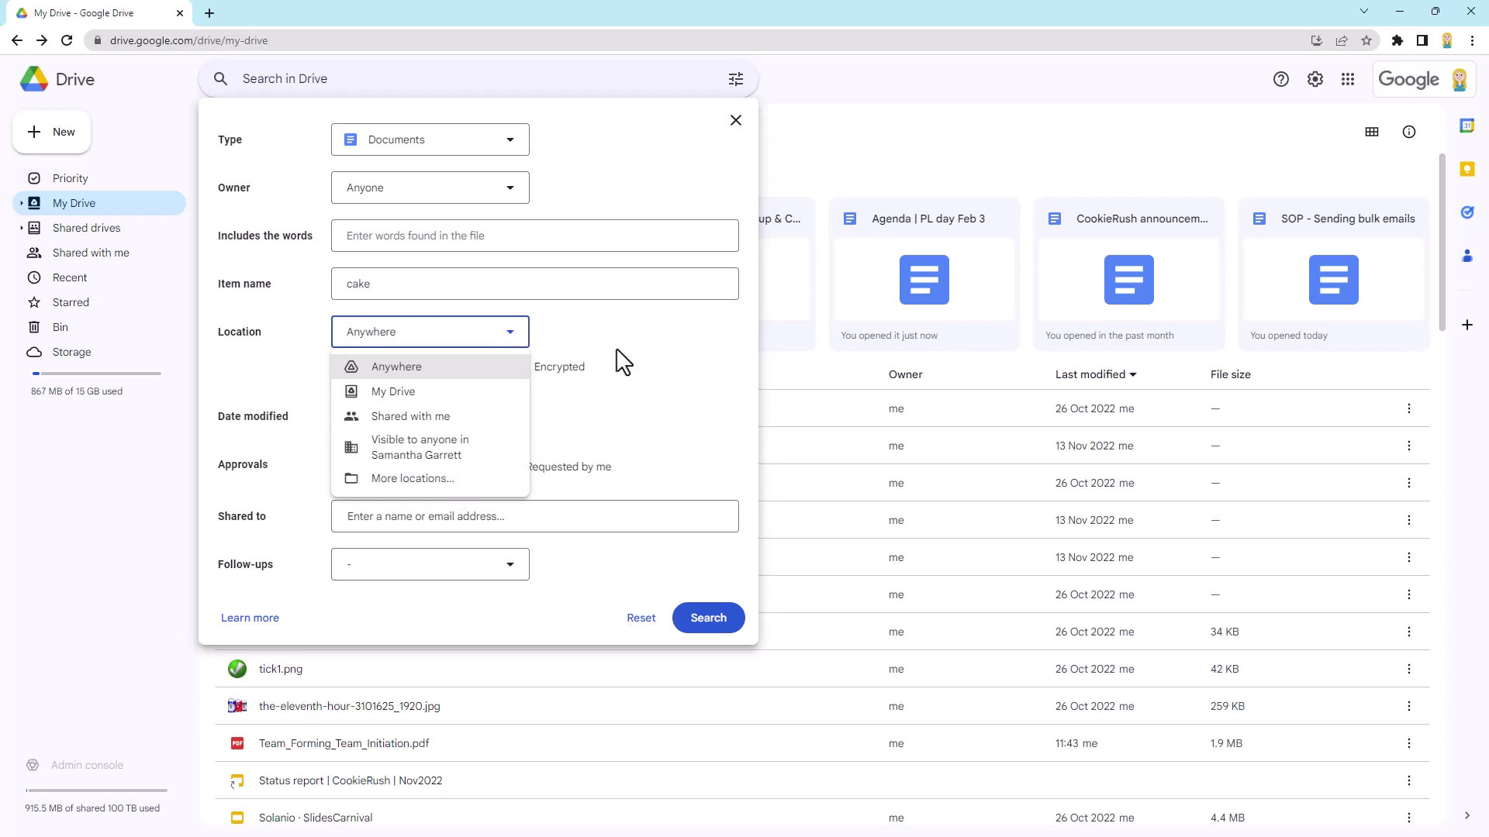
left_click(644, 351)
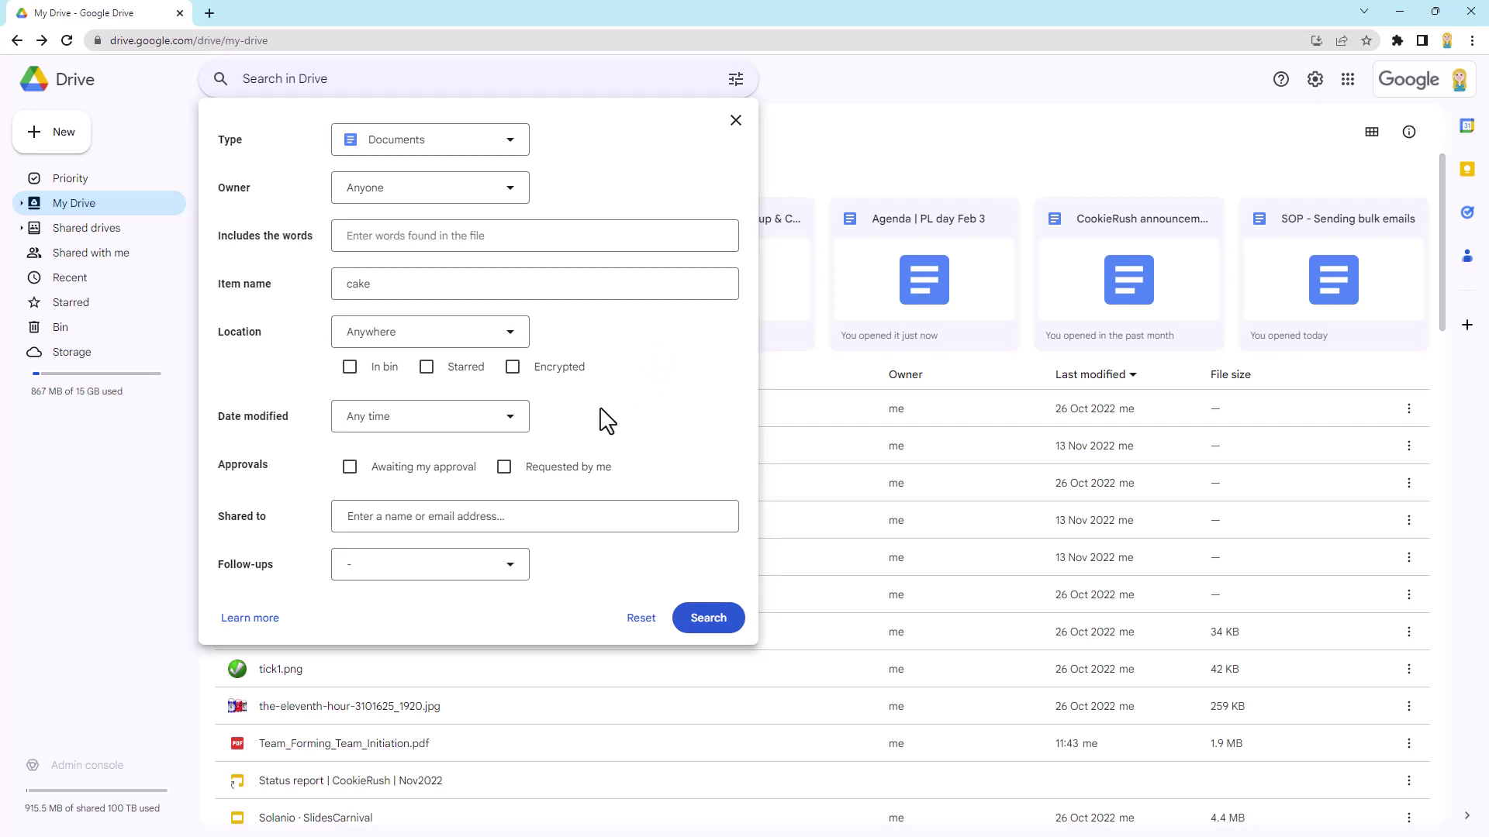
left_click(513, 418)
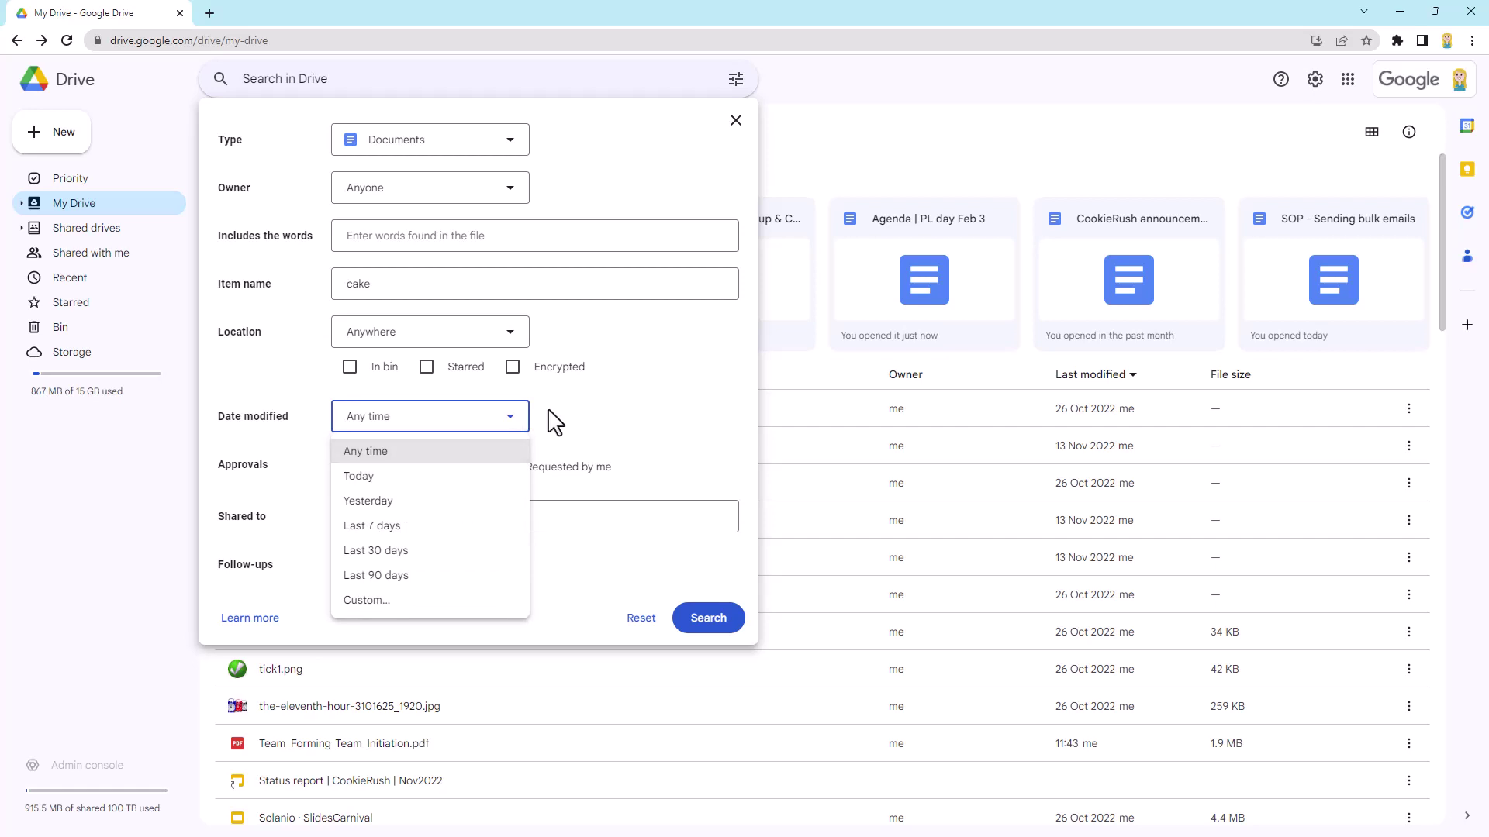
left_click(601, 439)
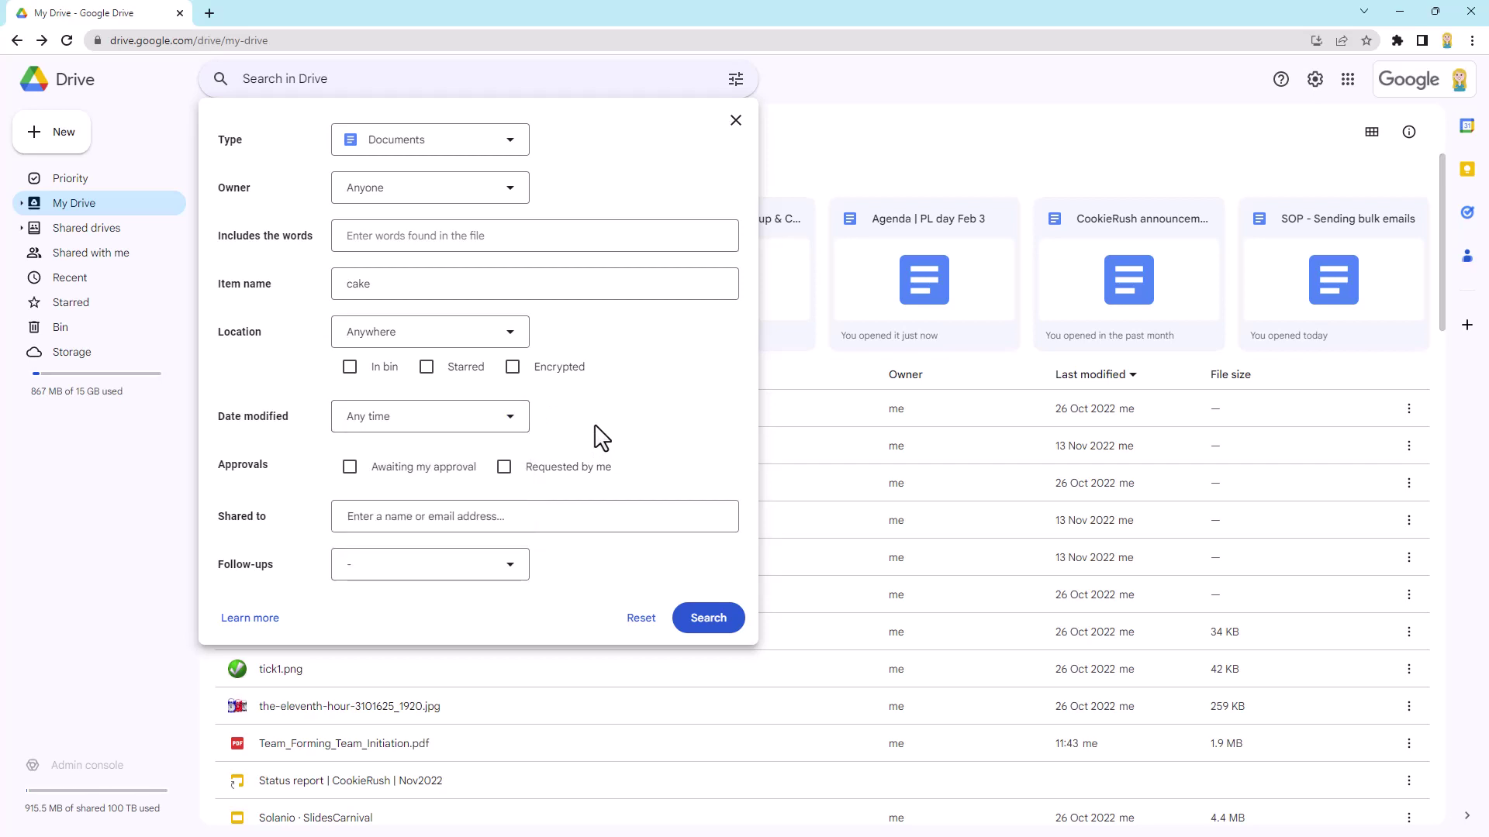
left_click(508, 420)
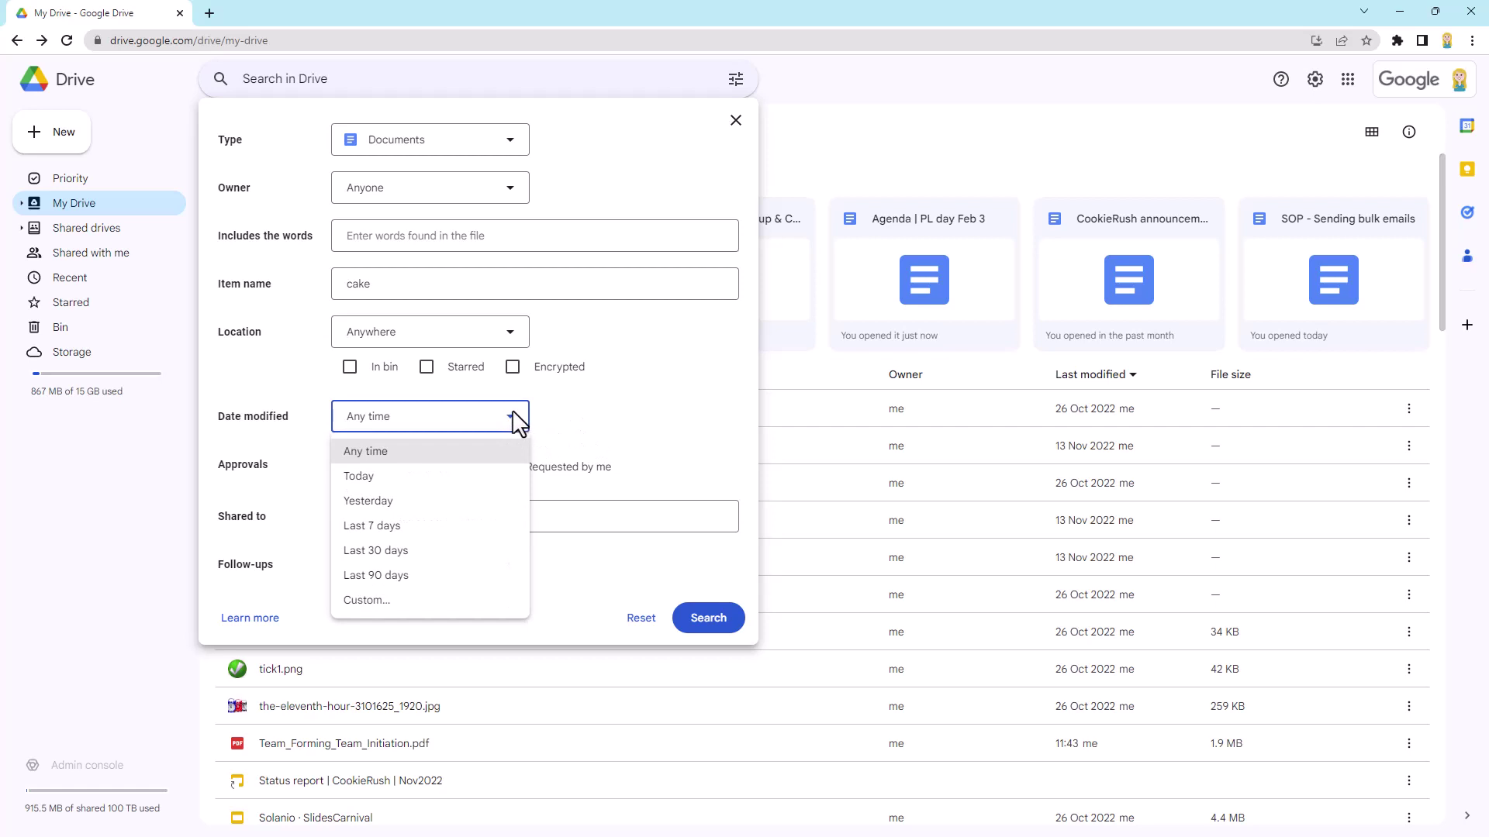
left_click(594, 414)
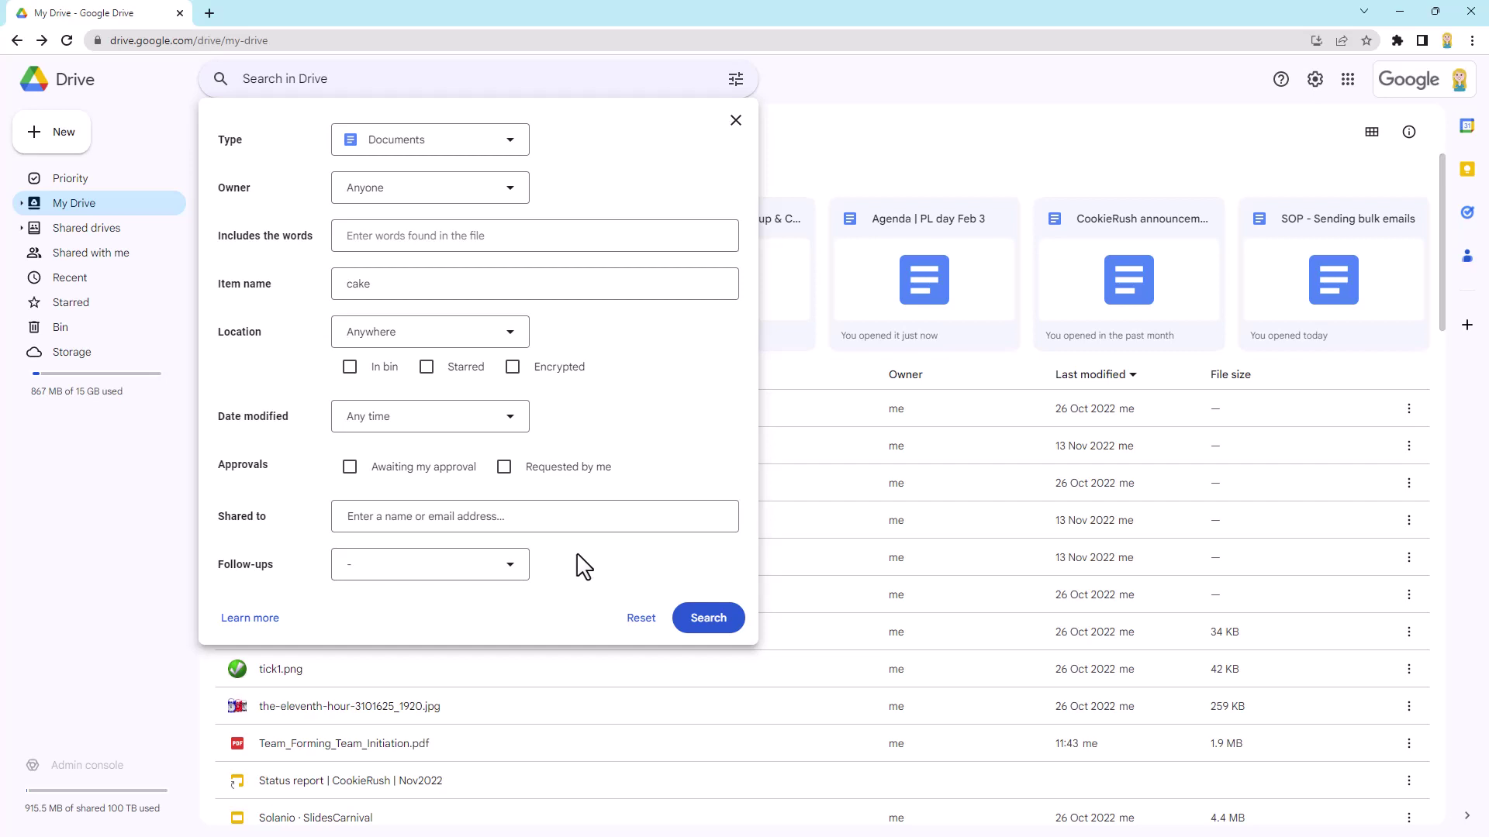
left_click(511, 574)
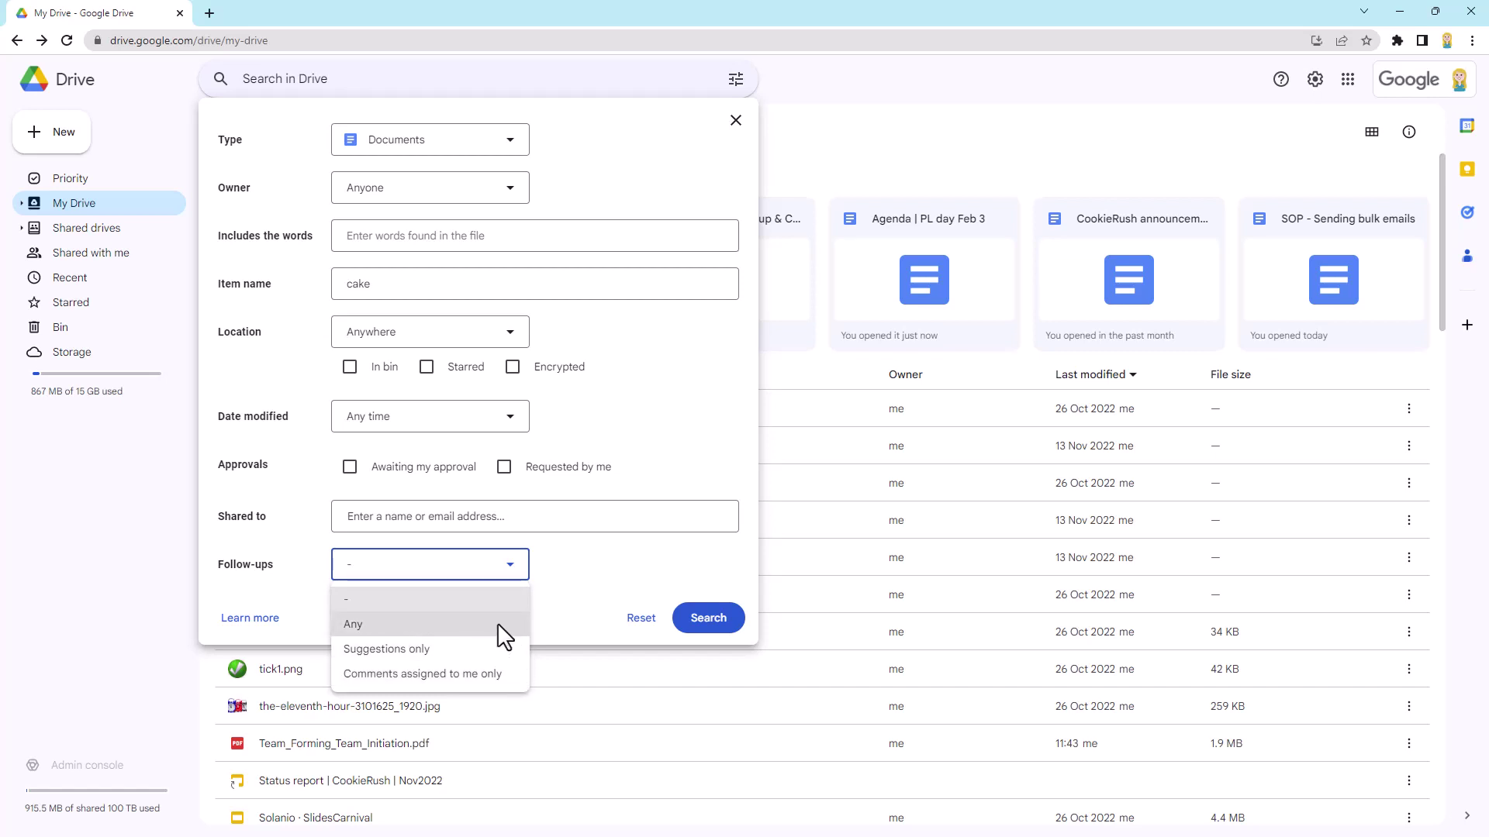
left_click(570, 577)
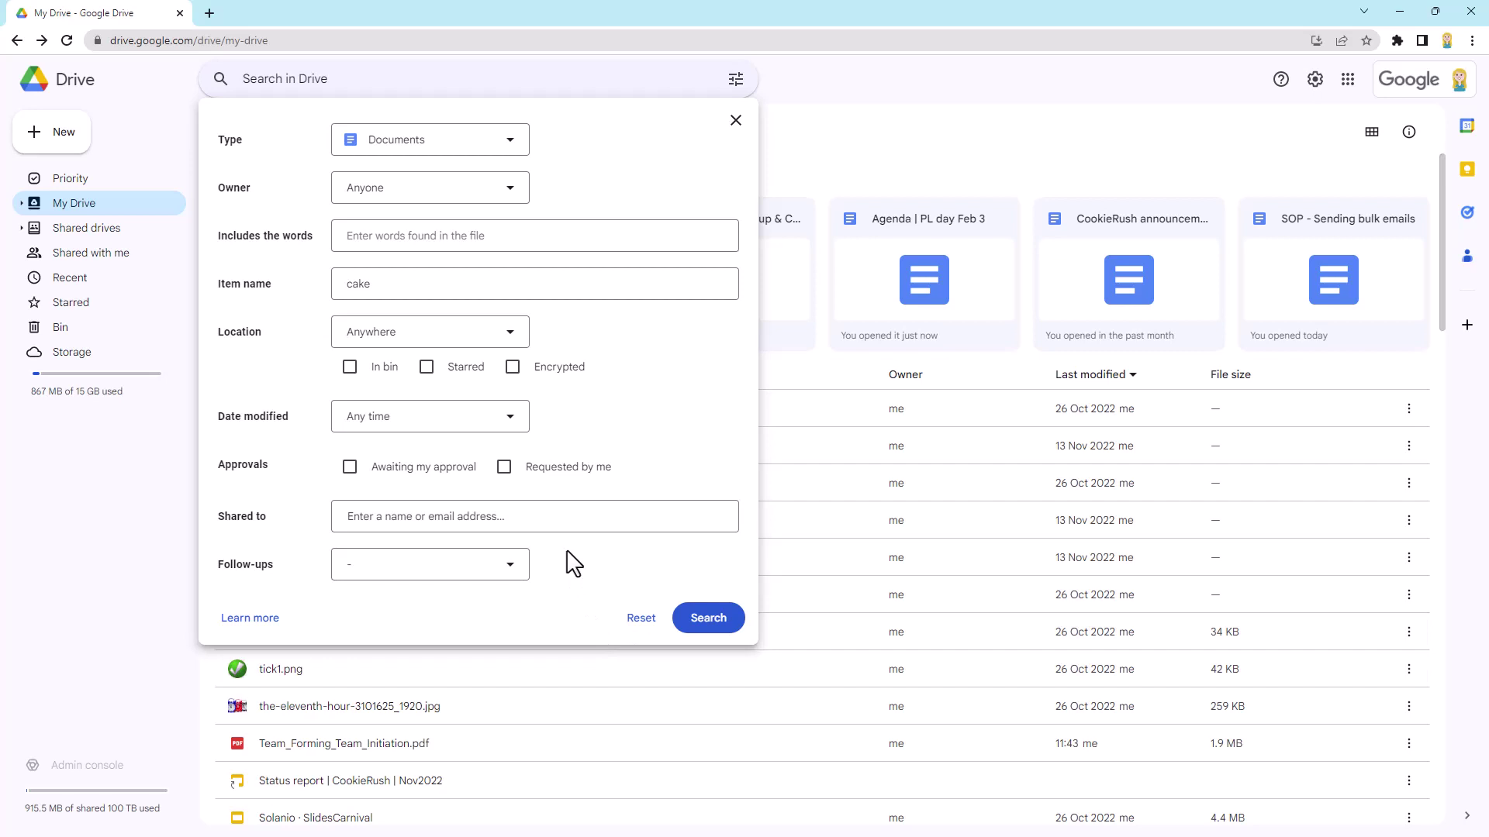
Limit the date modified to the last 90 days and run the advanced search
left_click(468, 419)
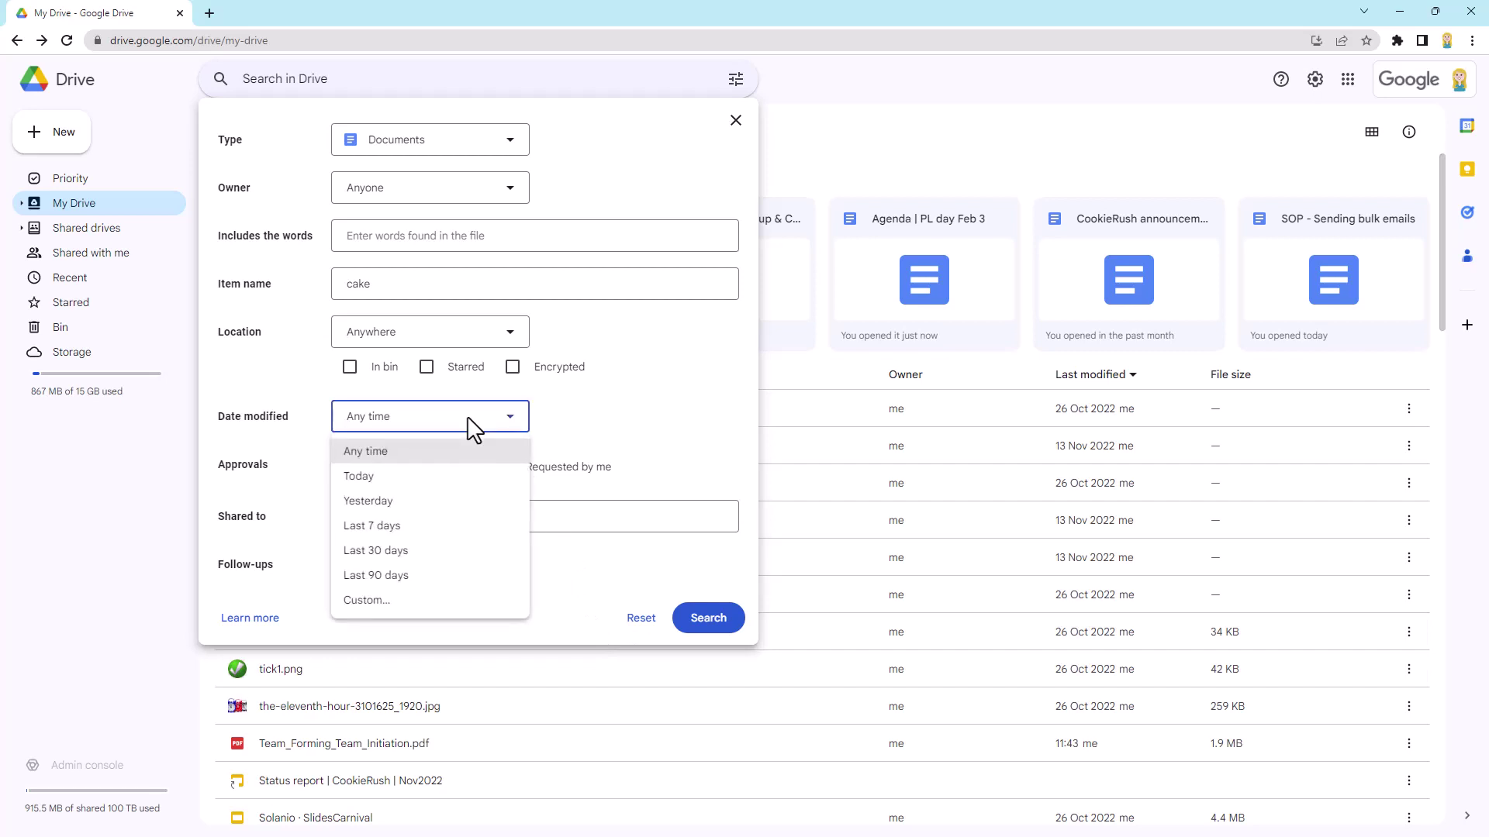
left_click(459, 573)
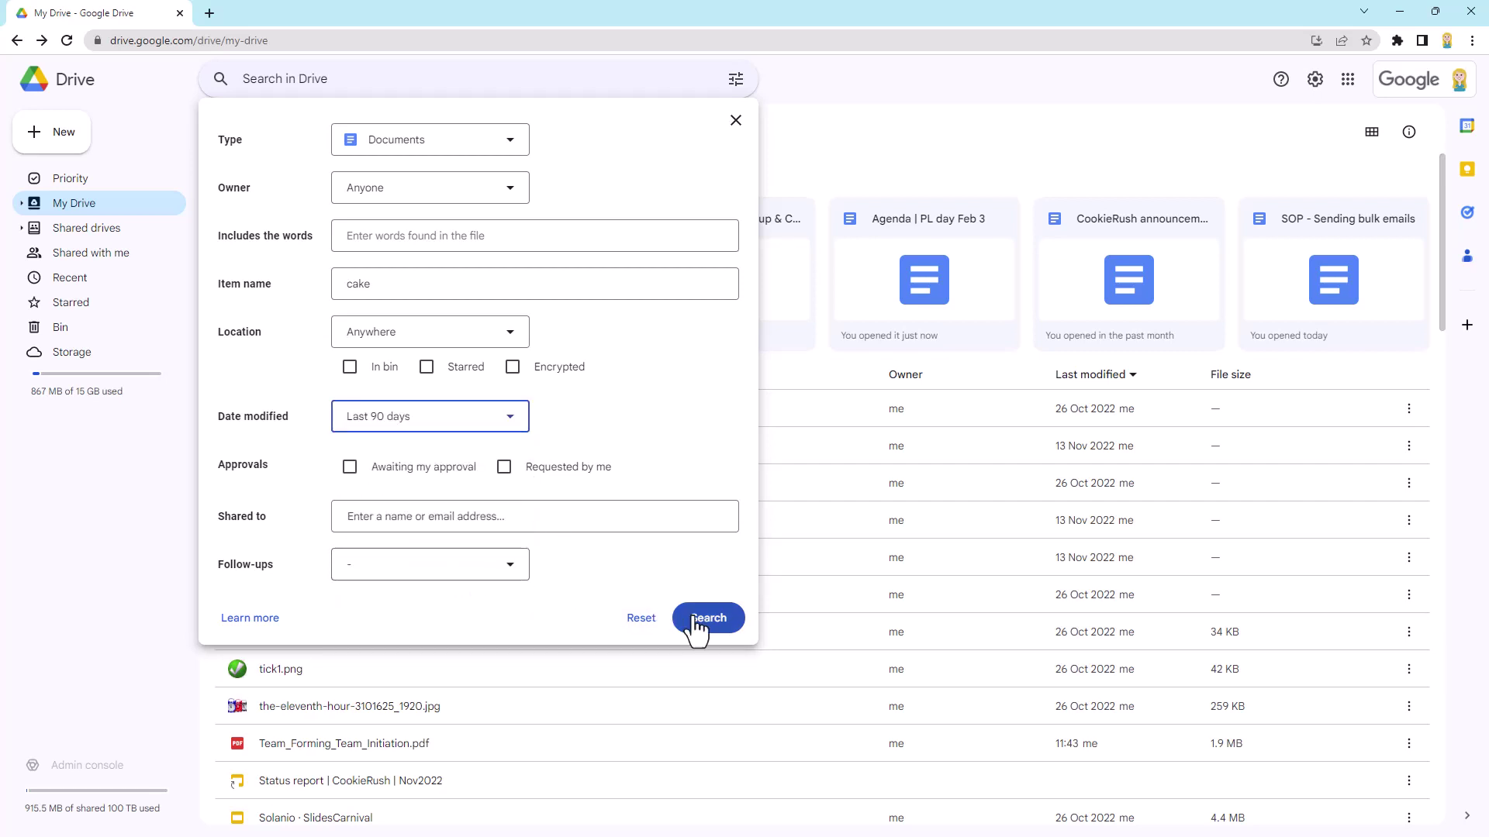
left_click(712, 618)
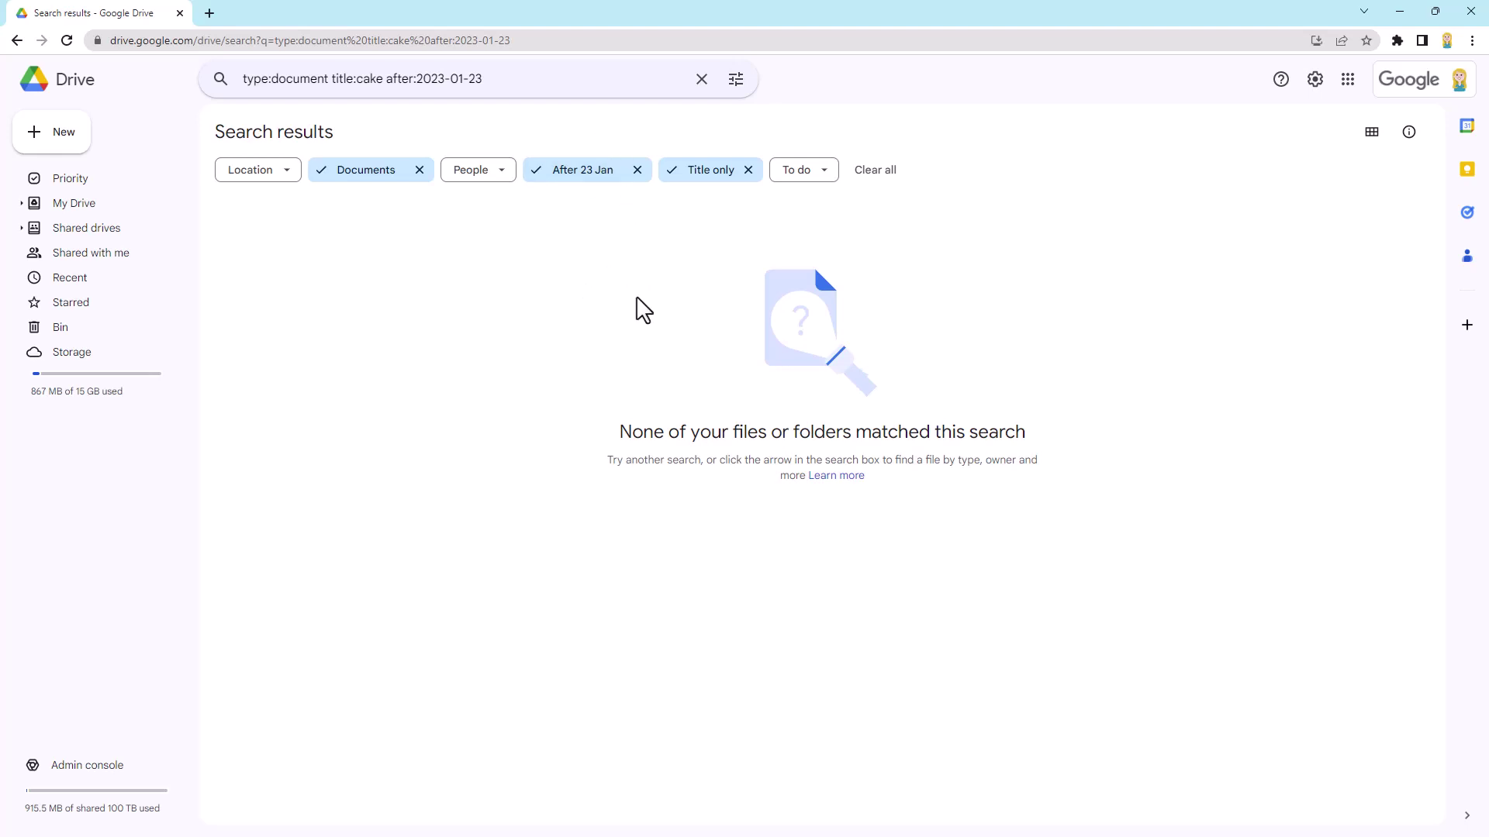
Remove the date filter from the cake search results and filter them by Last year (2022) instead
left_click(637, 171)
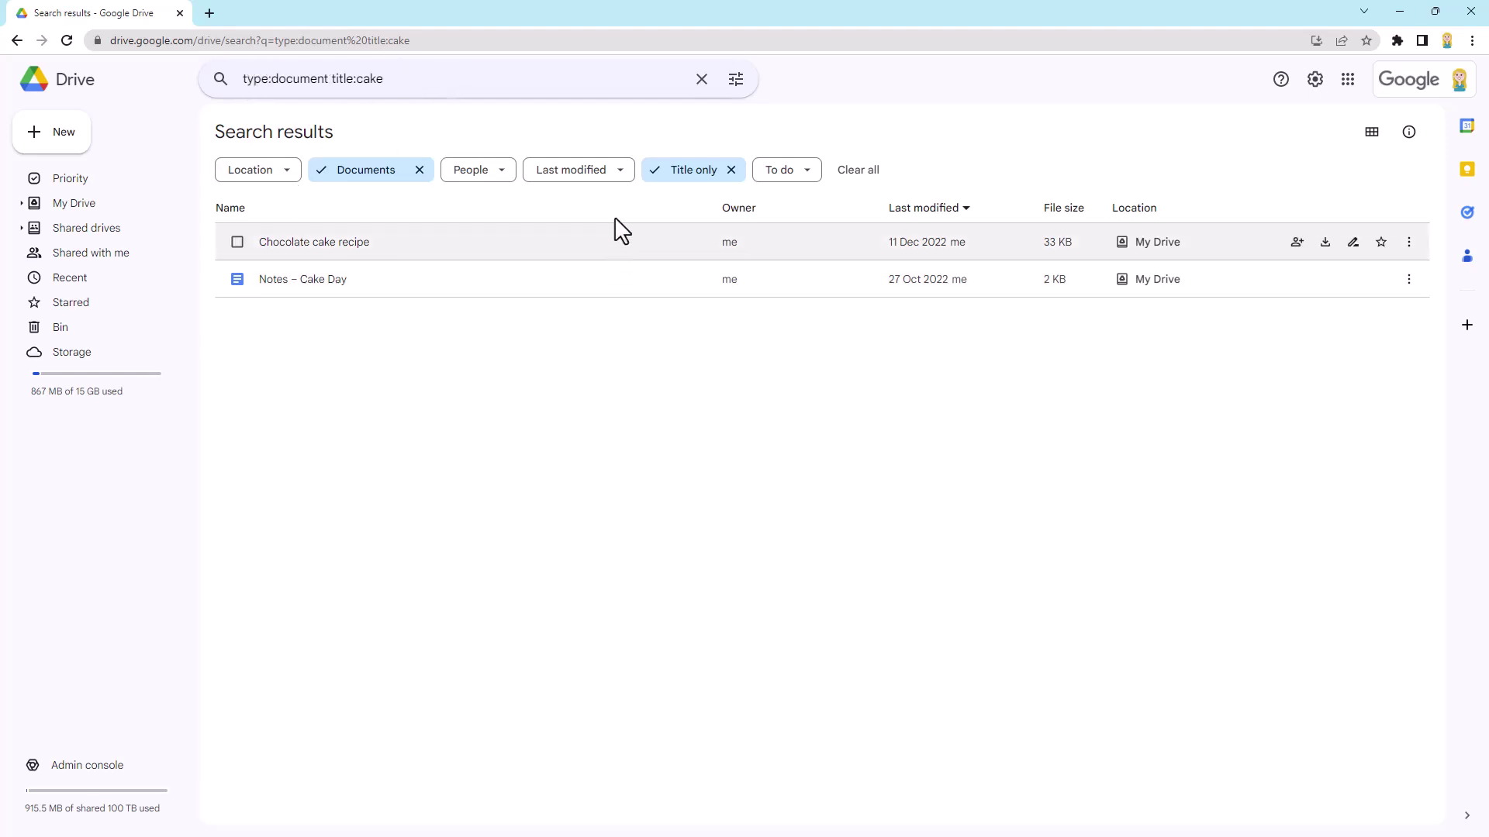
left_click(619, 172)
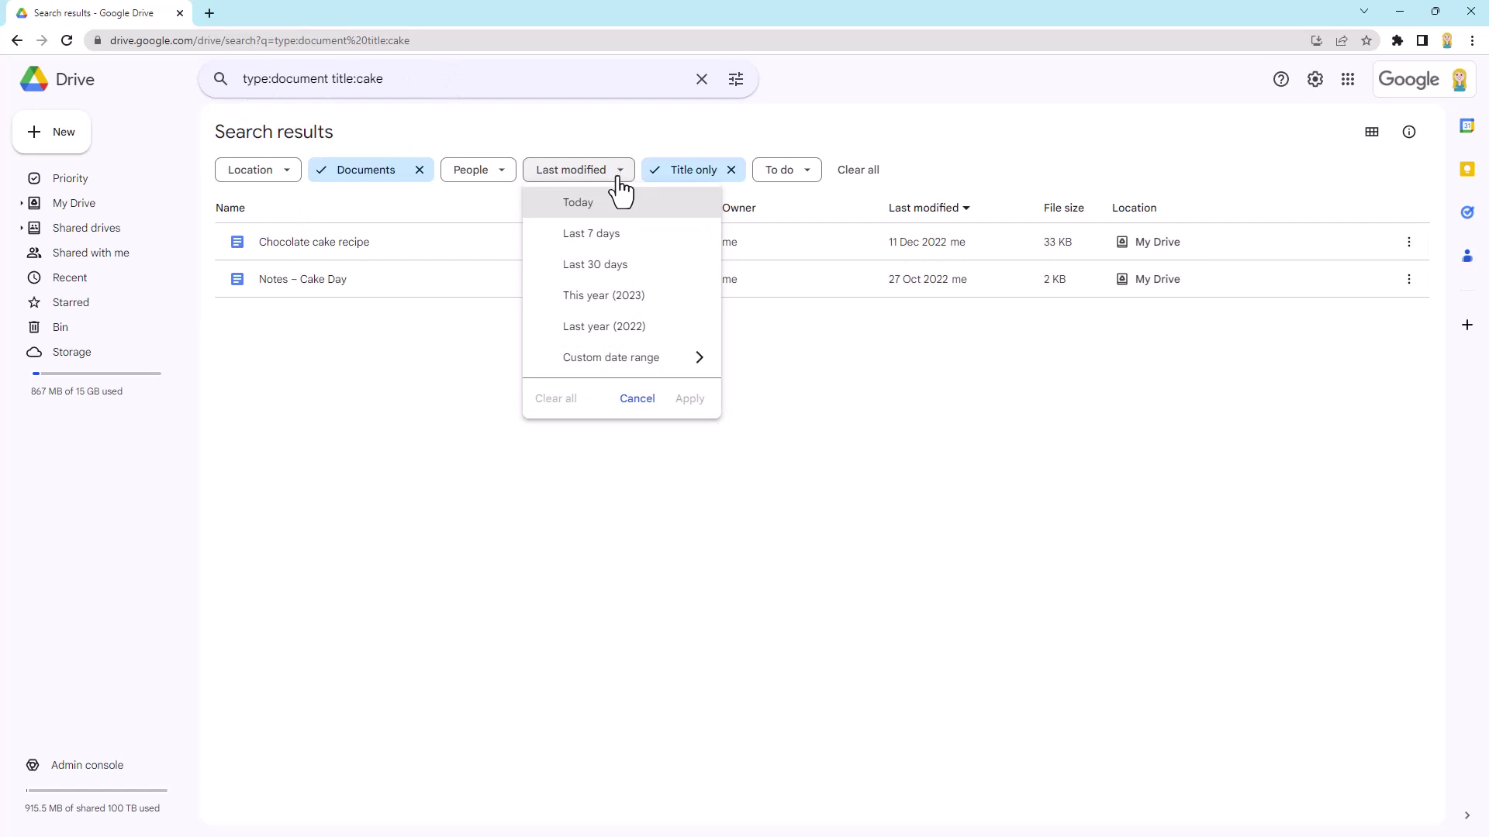
left_click(622, 328)
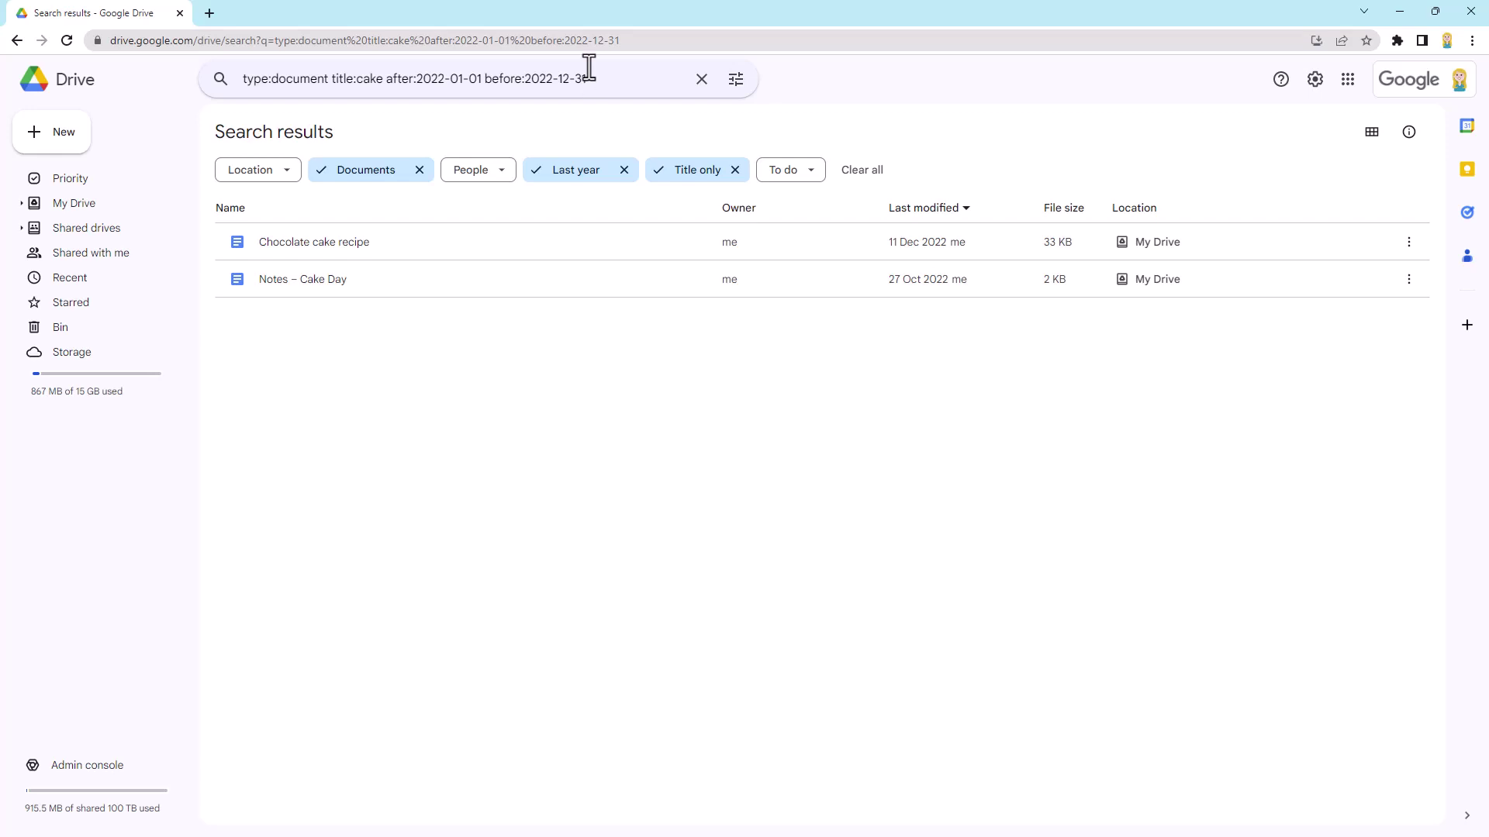
Clear the cake search and find the files owned by the sixth person among the search suggestions
left_click(702, 79)
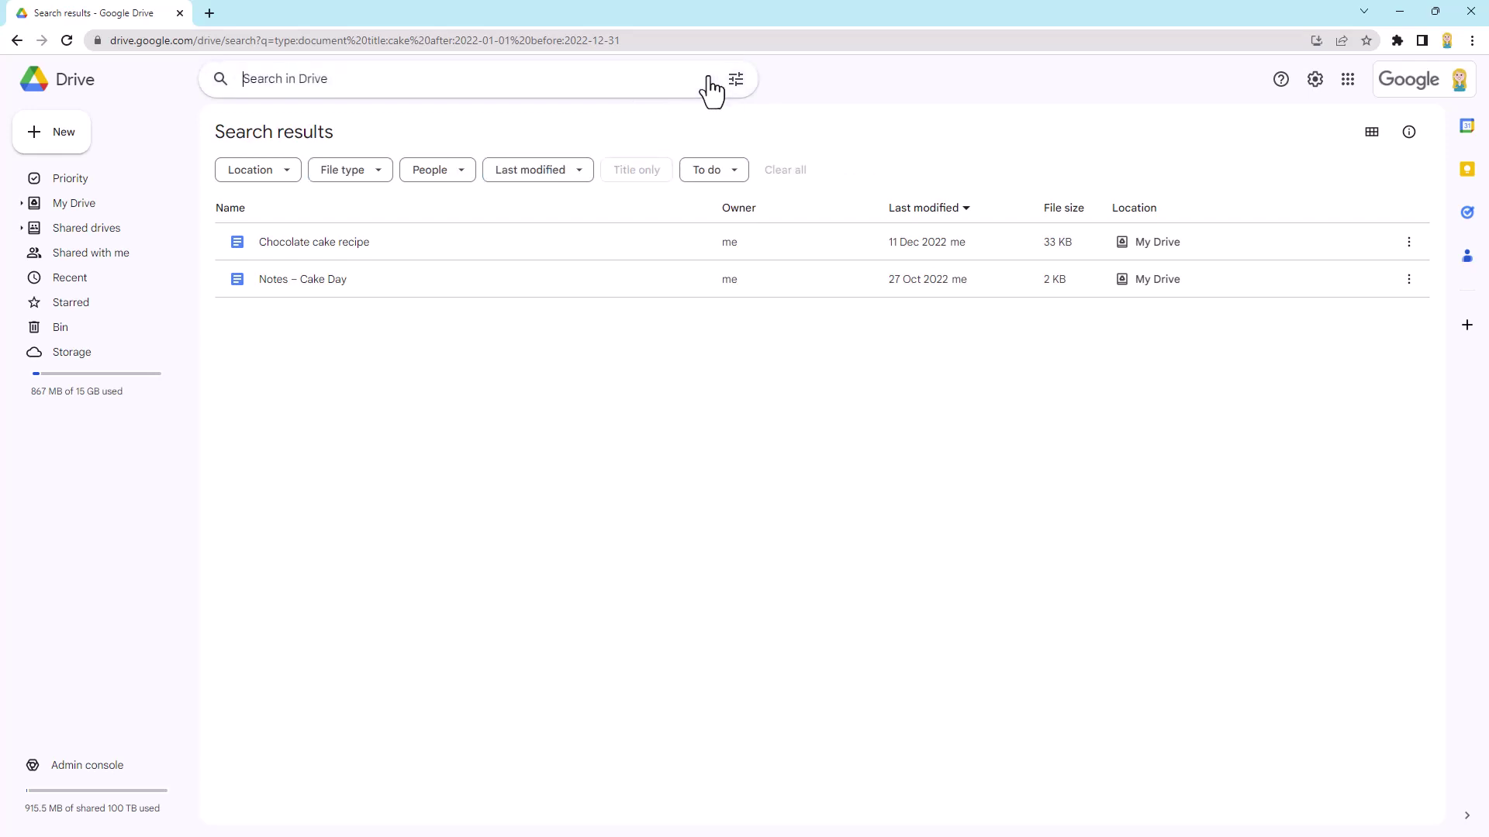
left_click(823, 95)
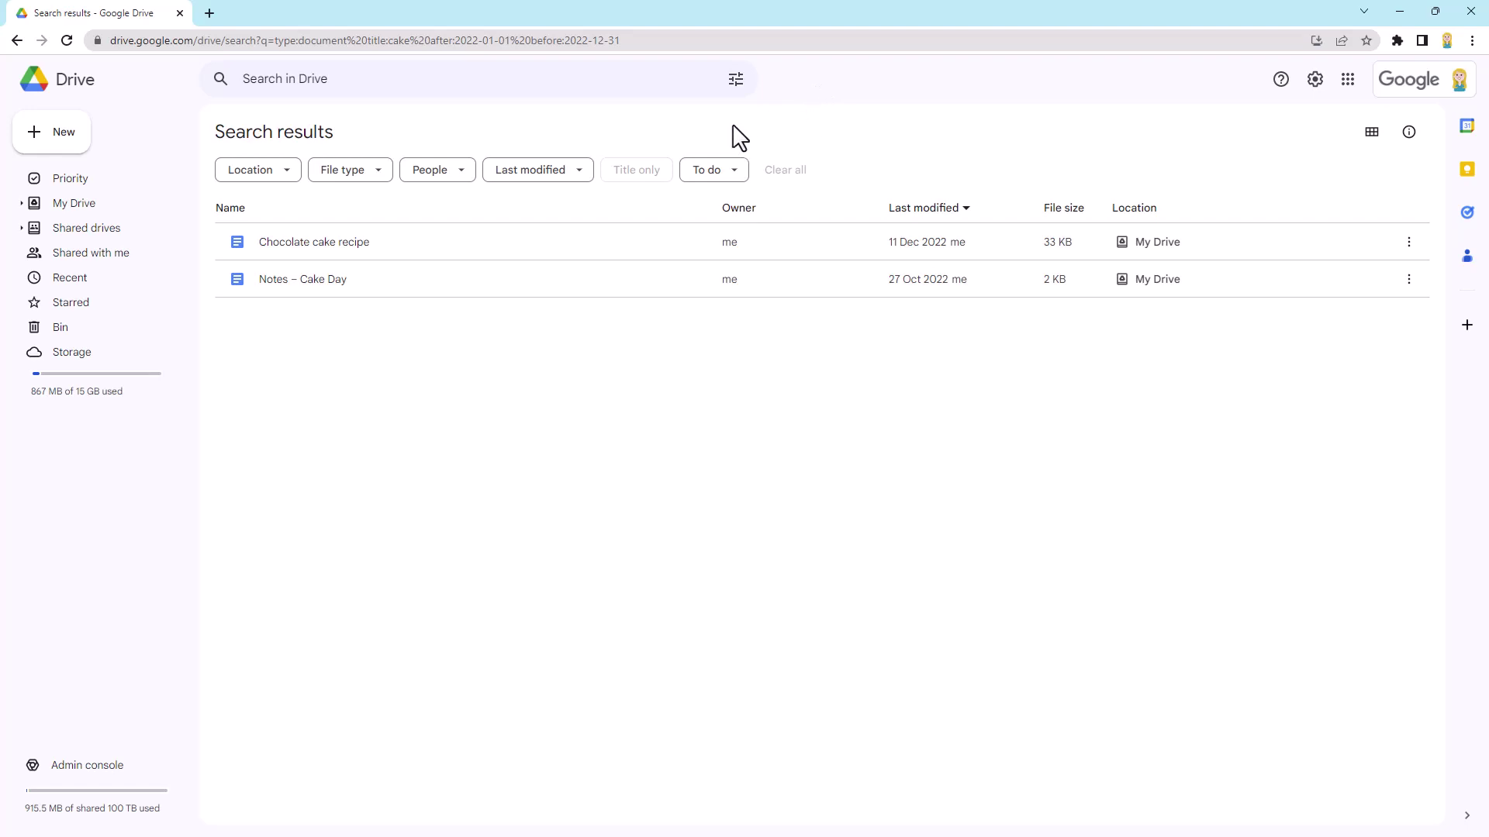
left_click(663, 77)
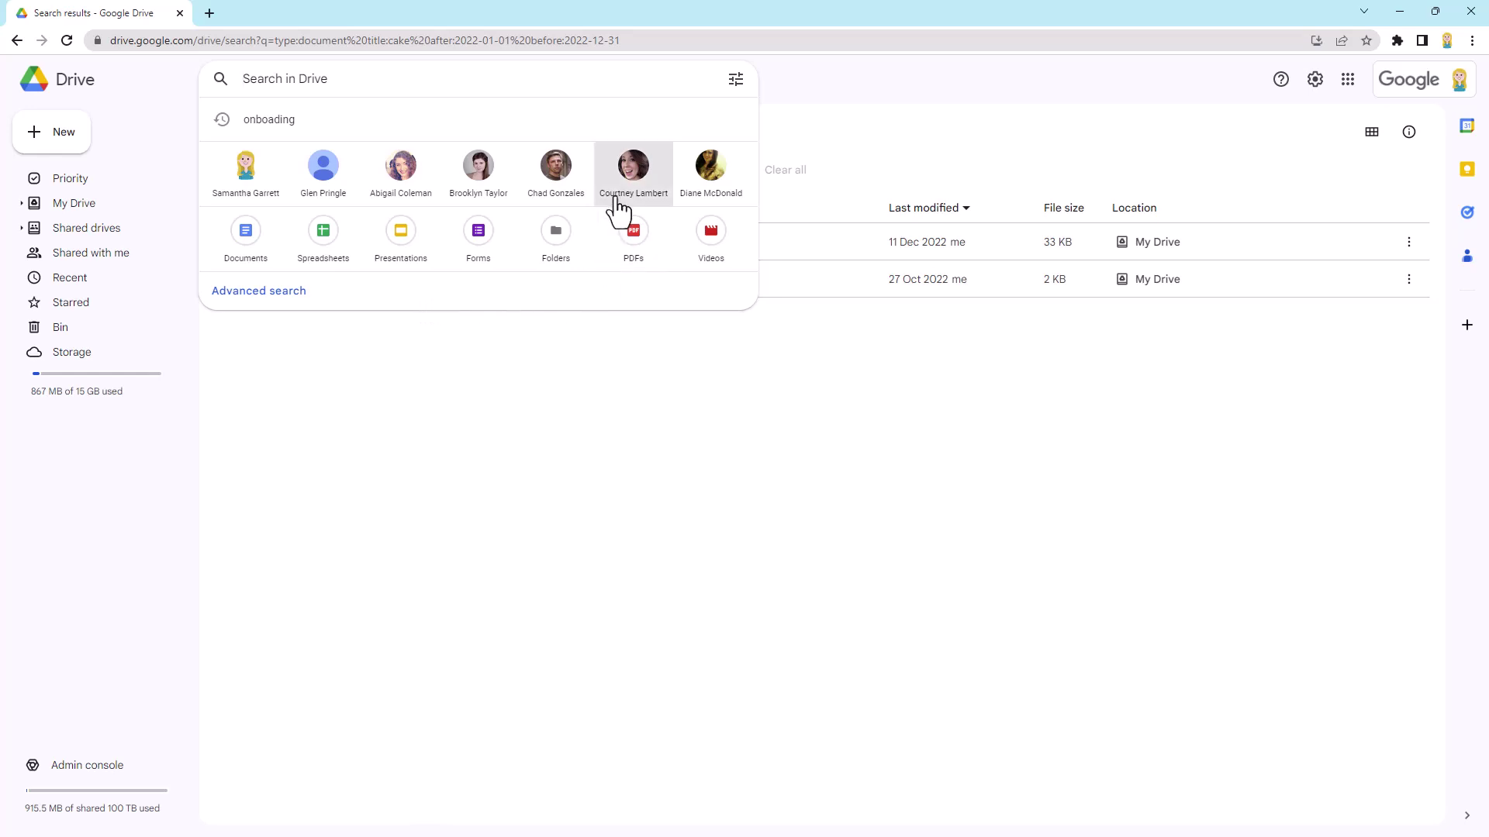
left_click(633, 167)
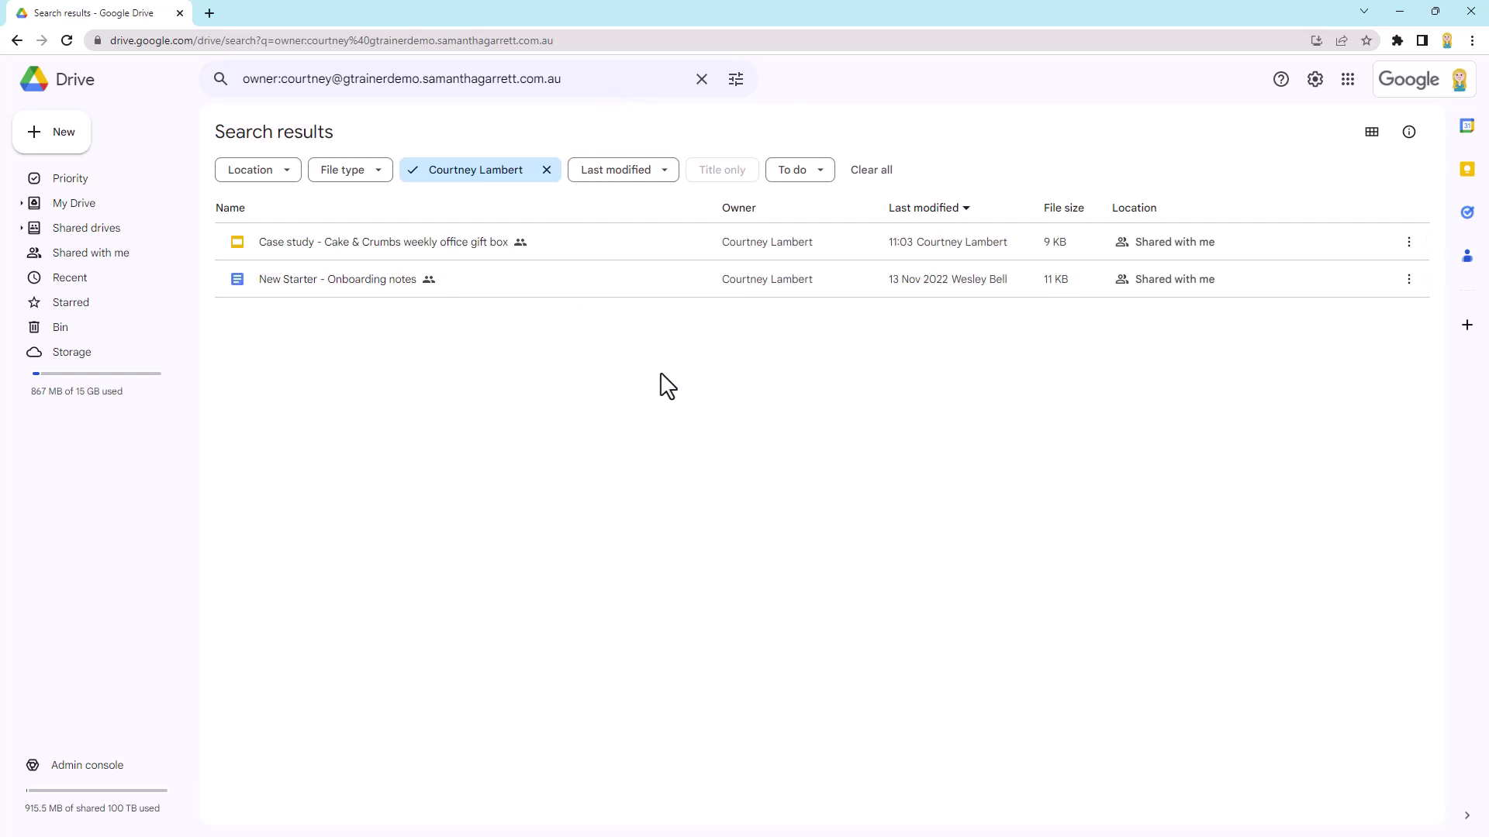
Clear the owner search and list all PDFs using the suggested file types
left_click(702, 78)
left_click(584, 79)
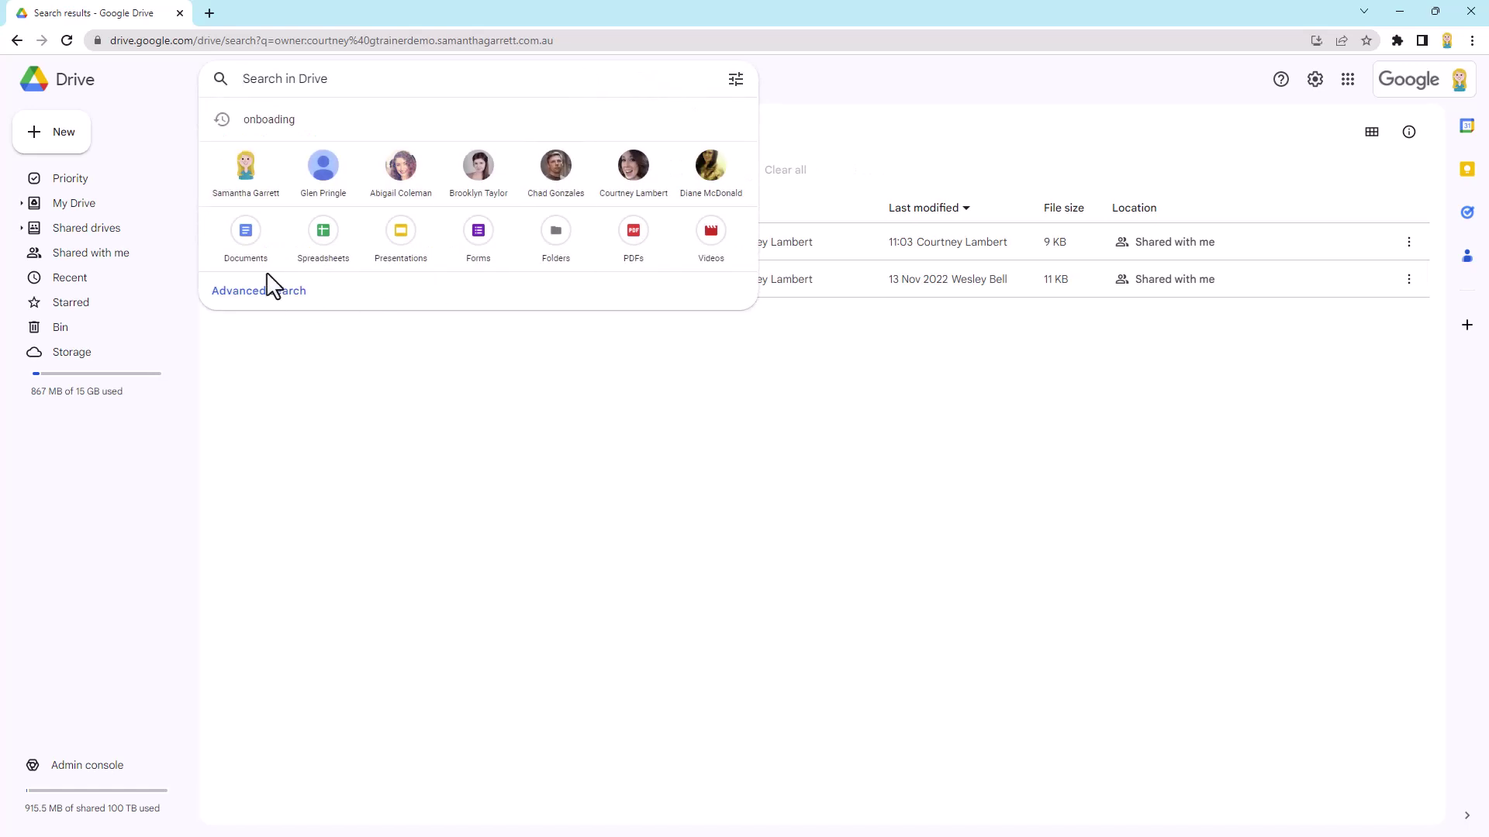
left_click(634, 250)
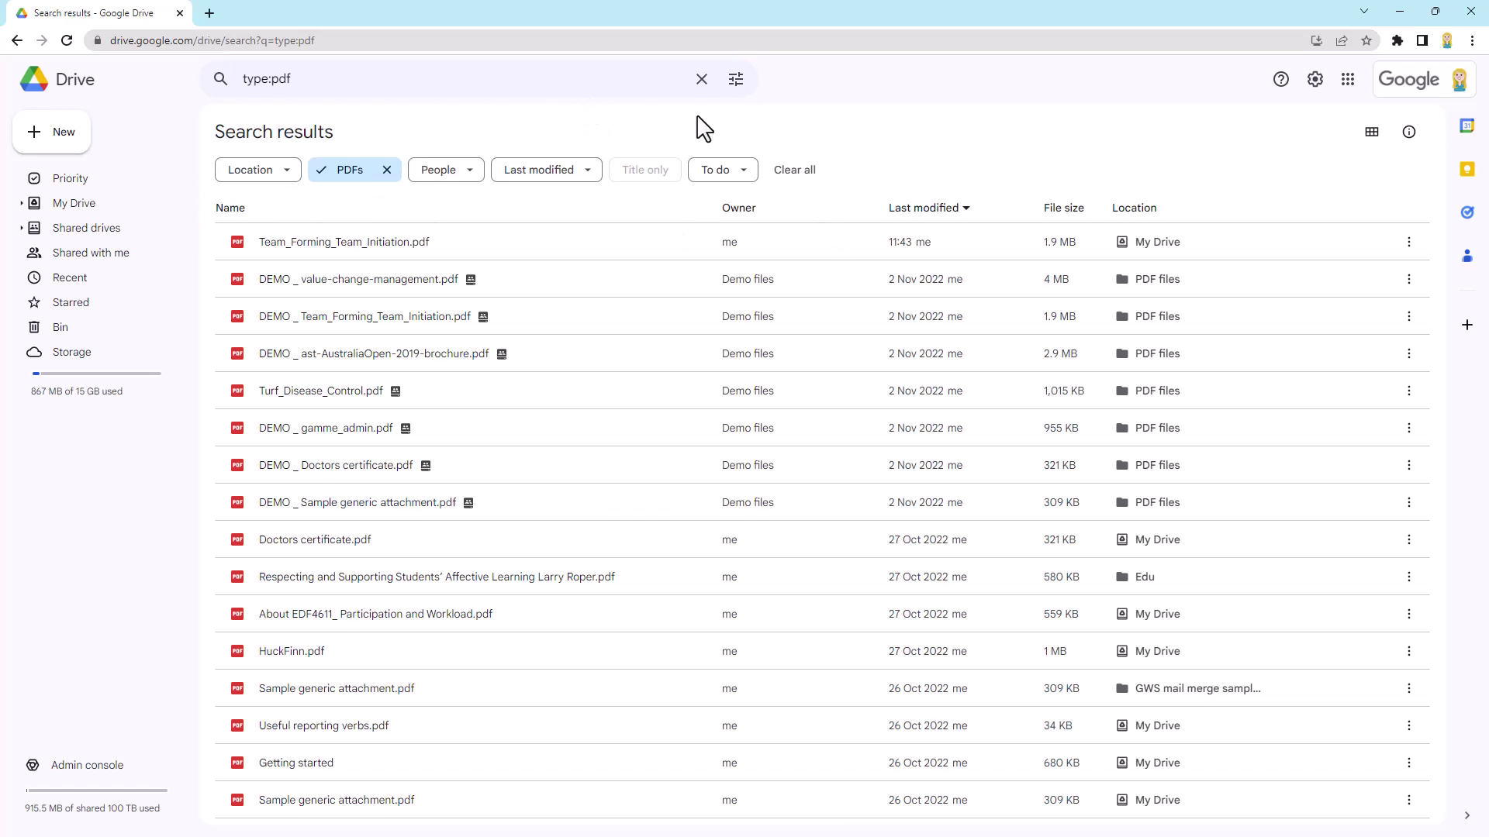
Replace the PDF search with a search for files owned by the sixth suggested person
left_click(701, 79)
left_click(408, 81)
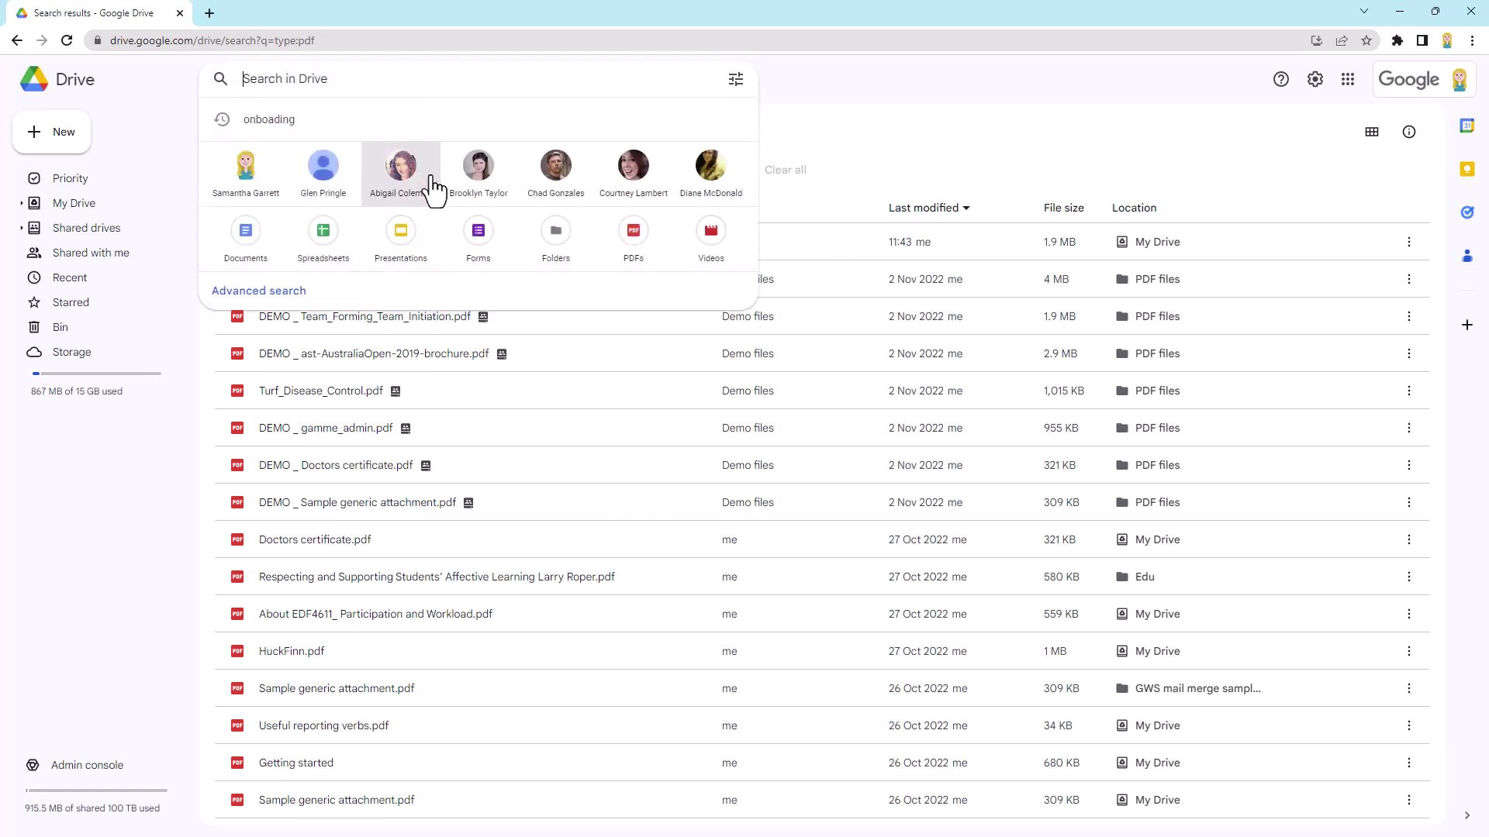
left_click(633, 175)
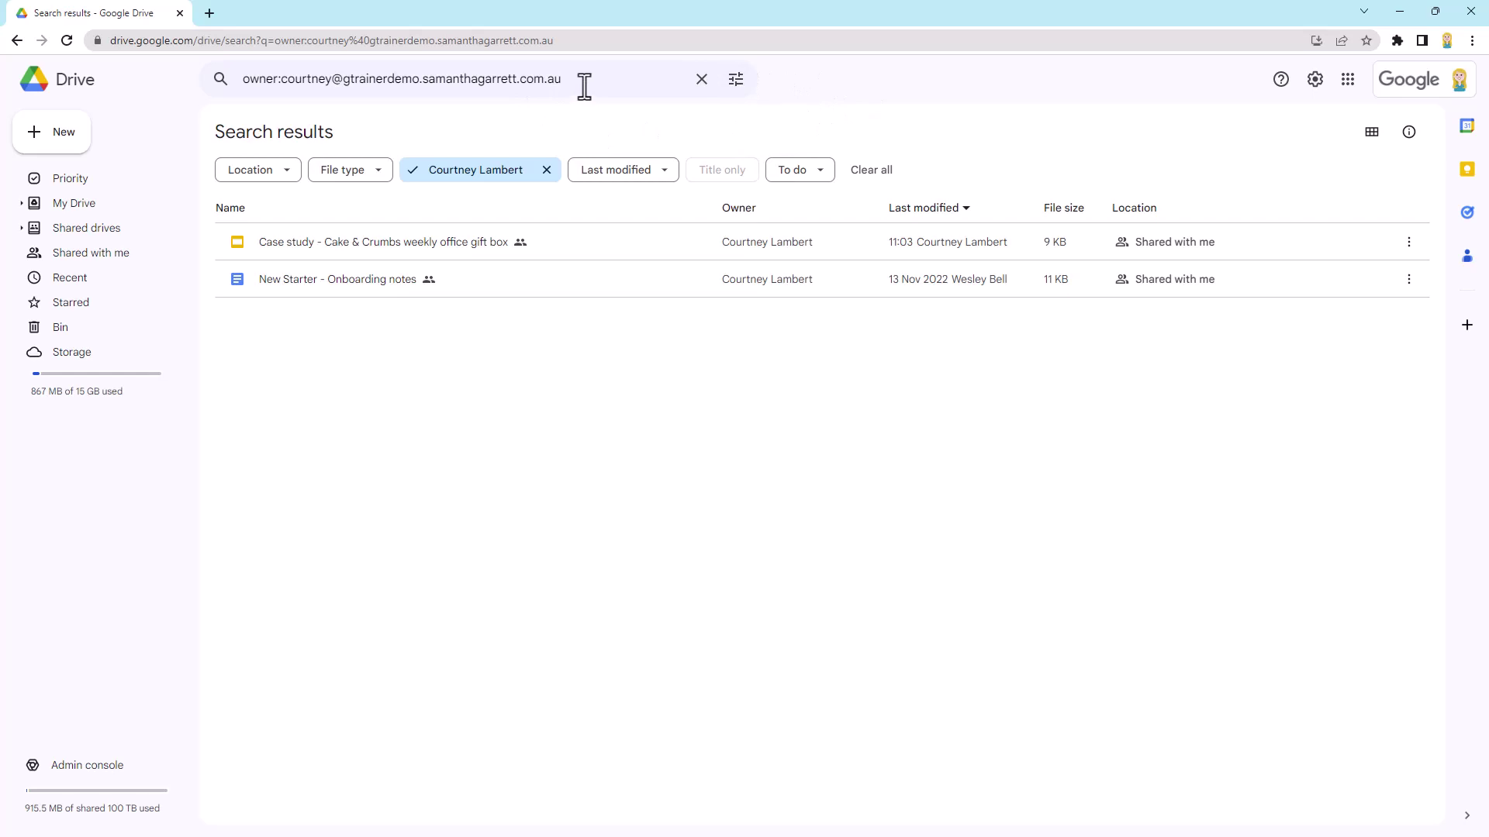
Change the search operator from owner to creator, run the search, and close the presentation opened in a separate tab
mouse_move(266, 80)
left_mouse_down()
mouse_move(279, 77)
mouse_move(242, 82)
left_mouse_up()
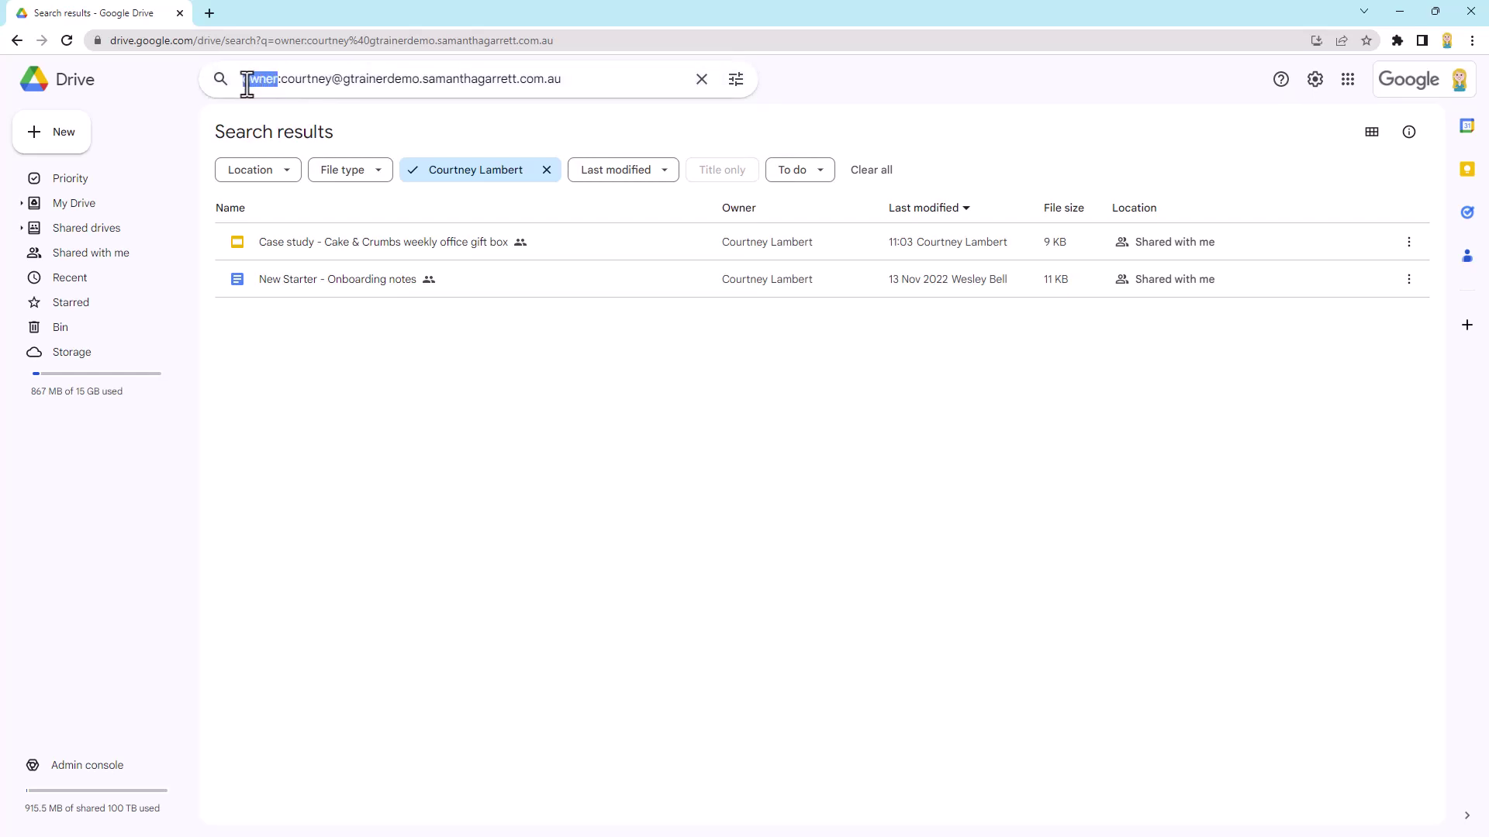
key("BackSpace")
type("creator")
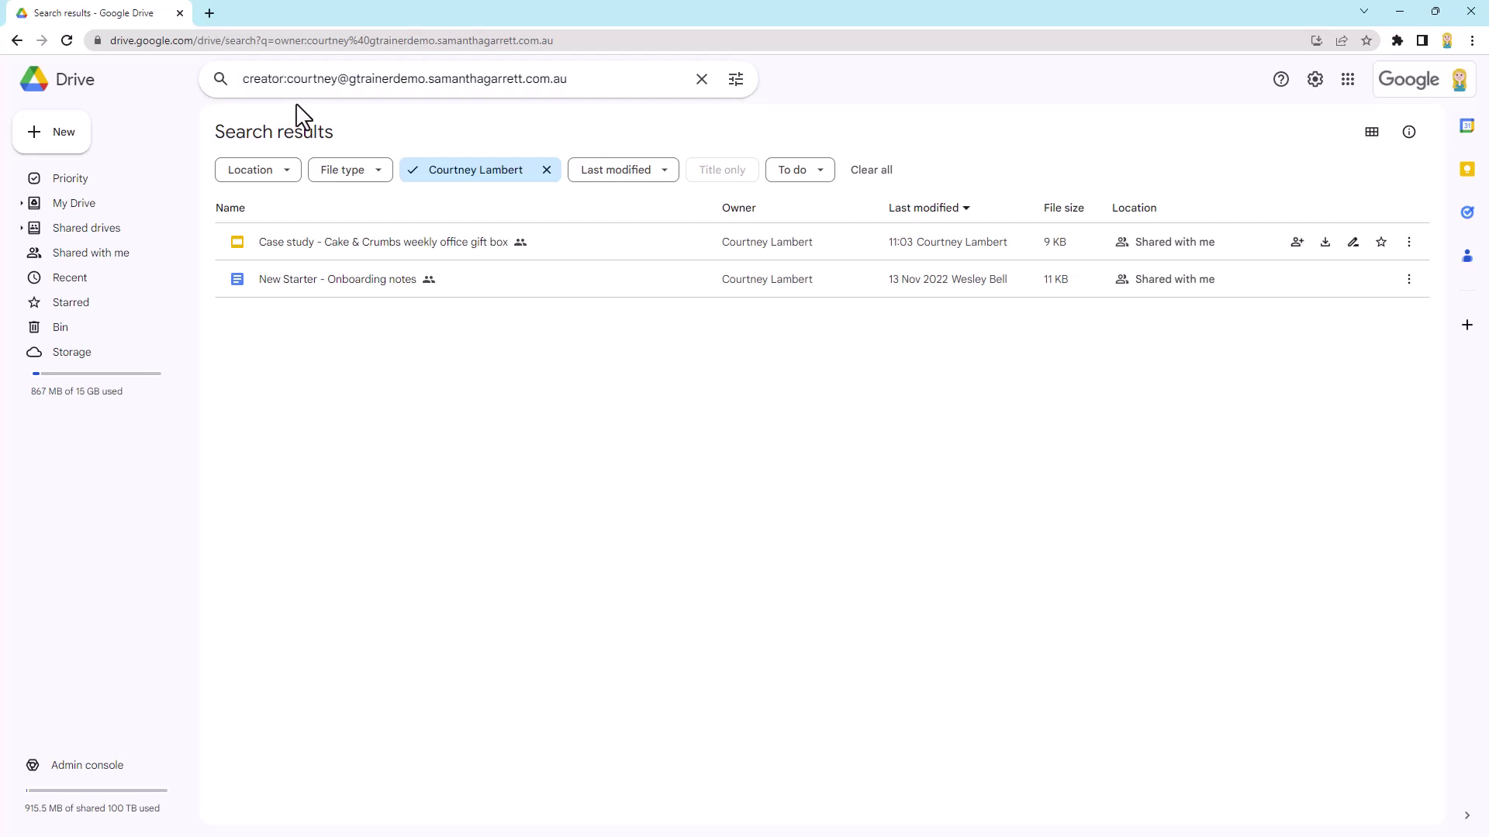
left_click(643, 82)
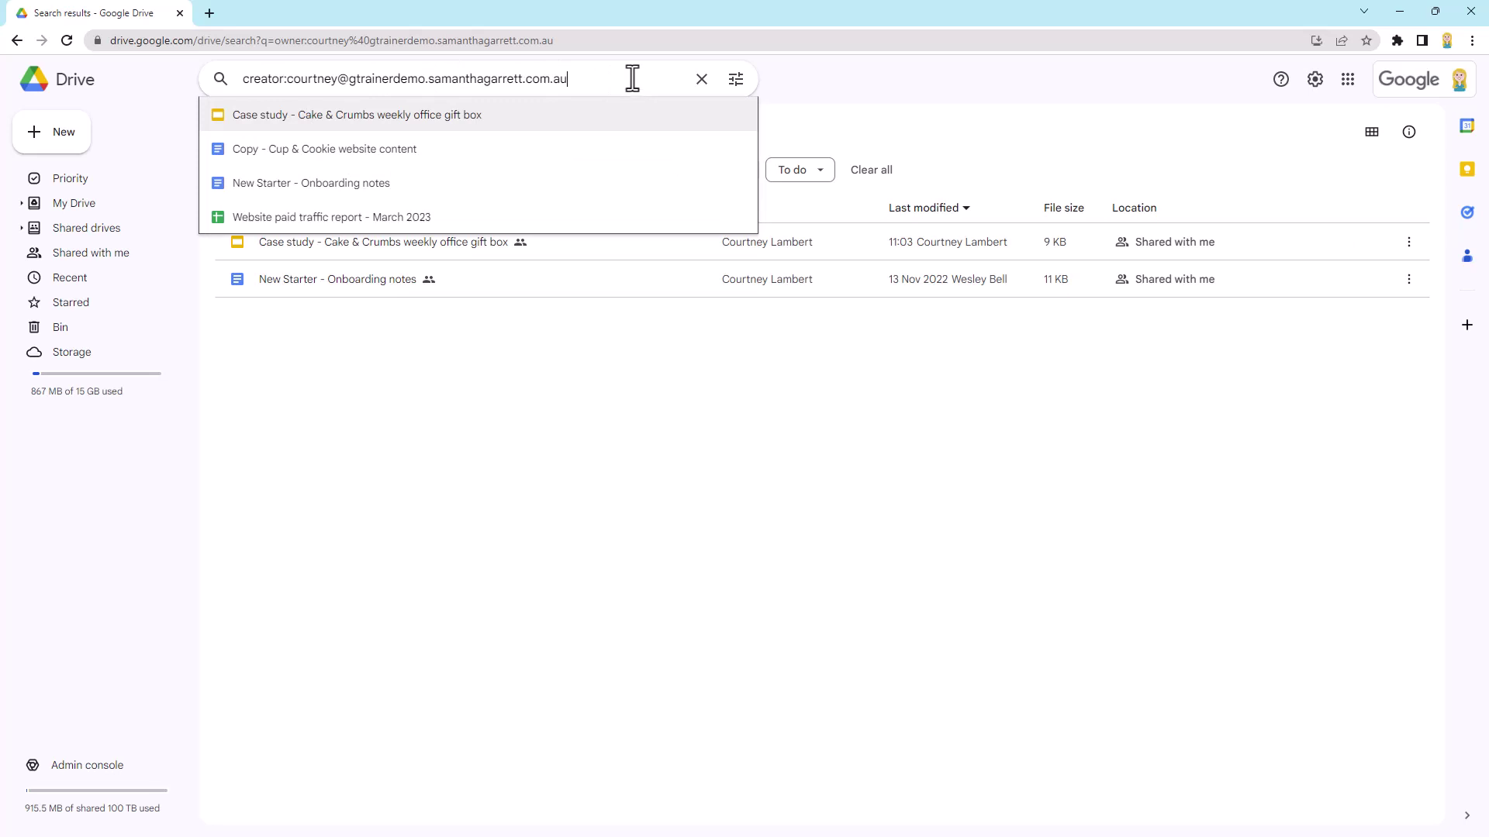
key("Return")
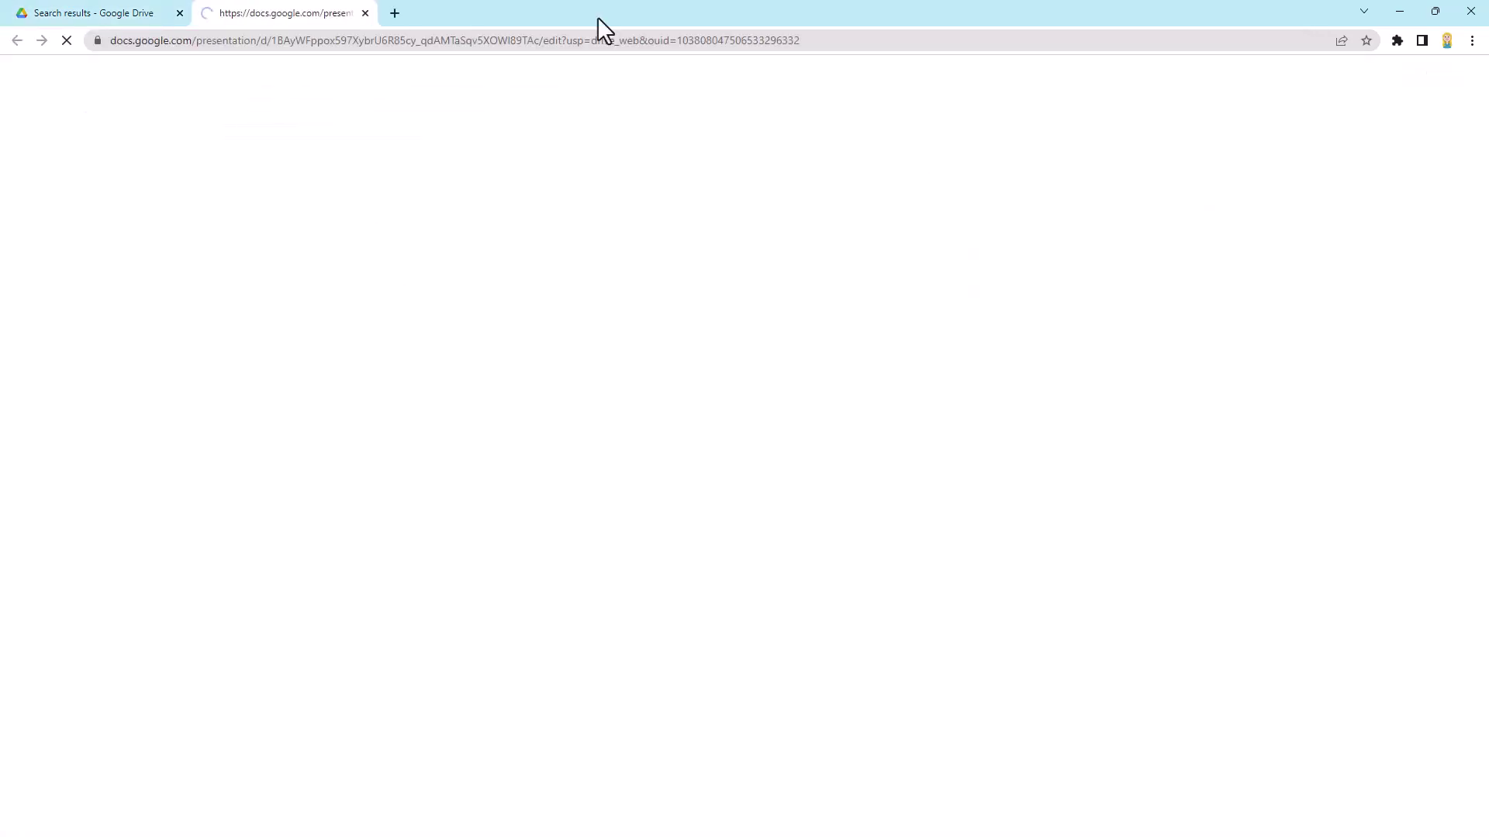
key("ctrl+w")
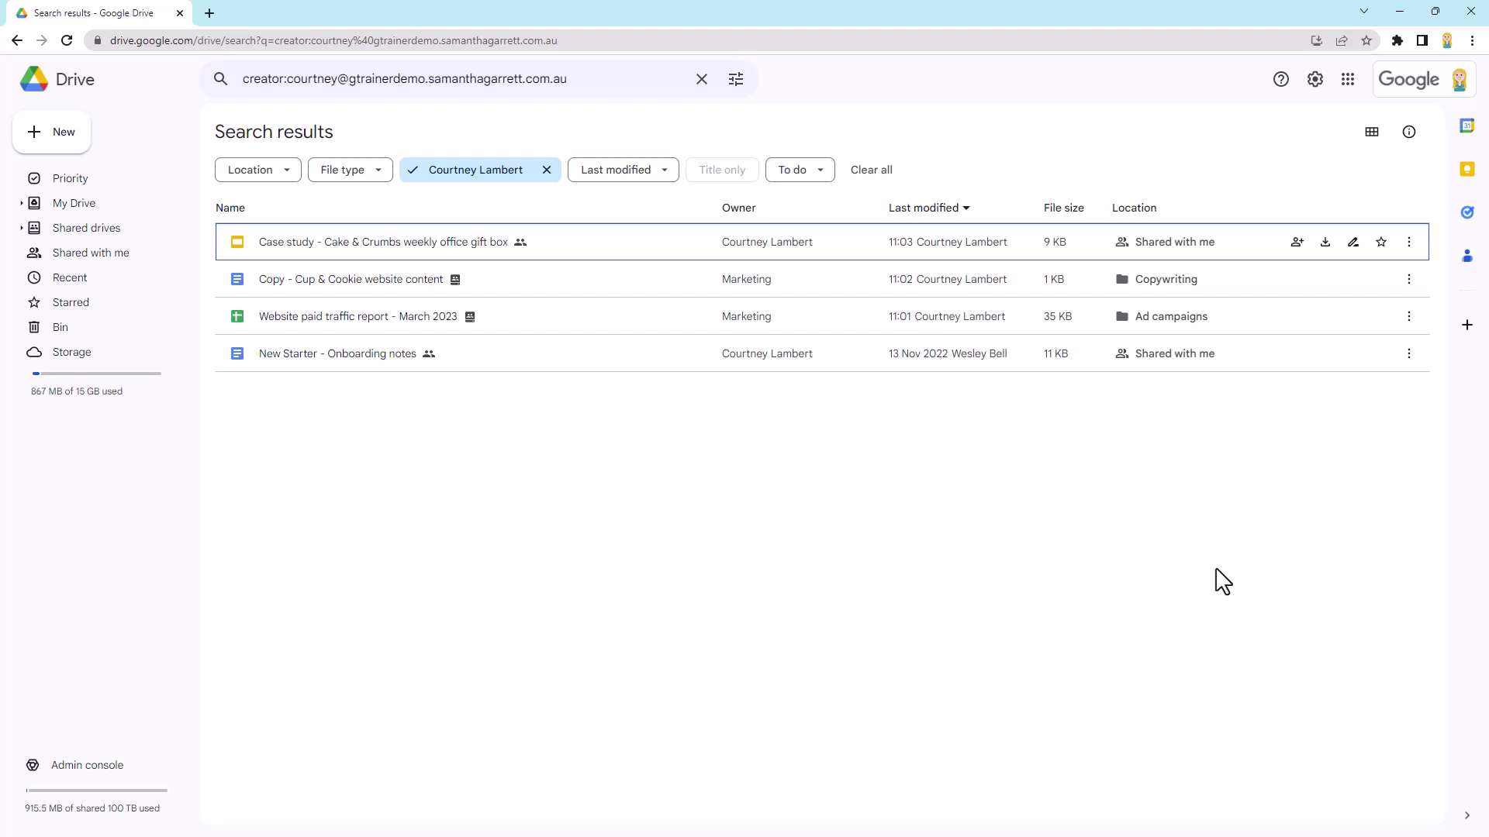
Show the results as a grid and check the locations of the New Starter onboarding notes and the website paid traffic report
left_click(1370, 133)
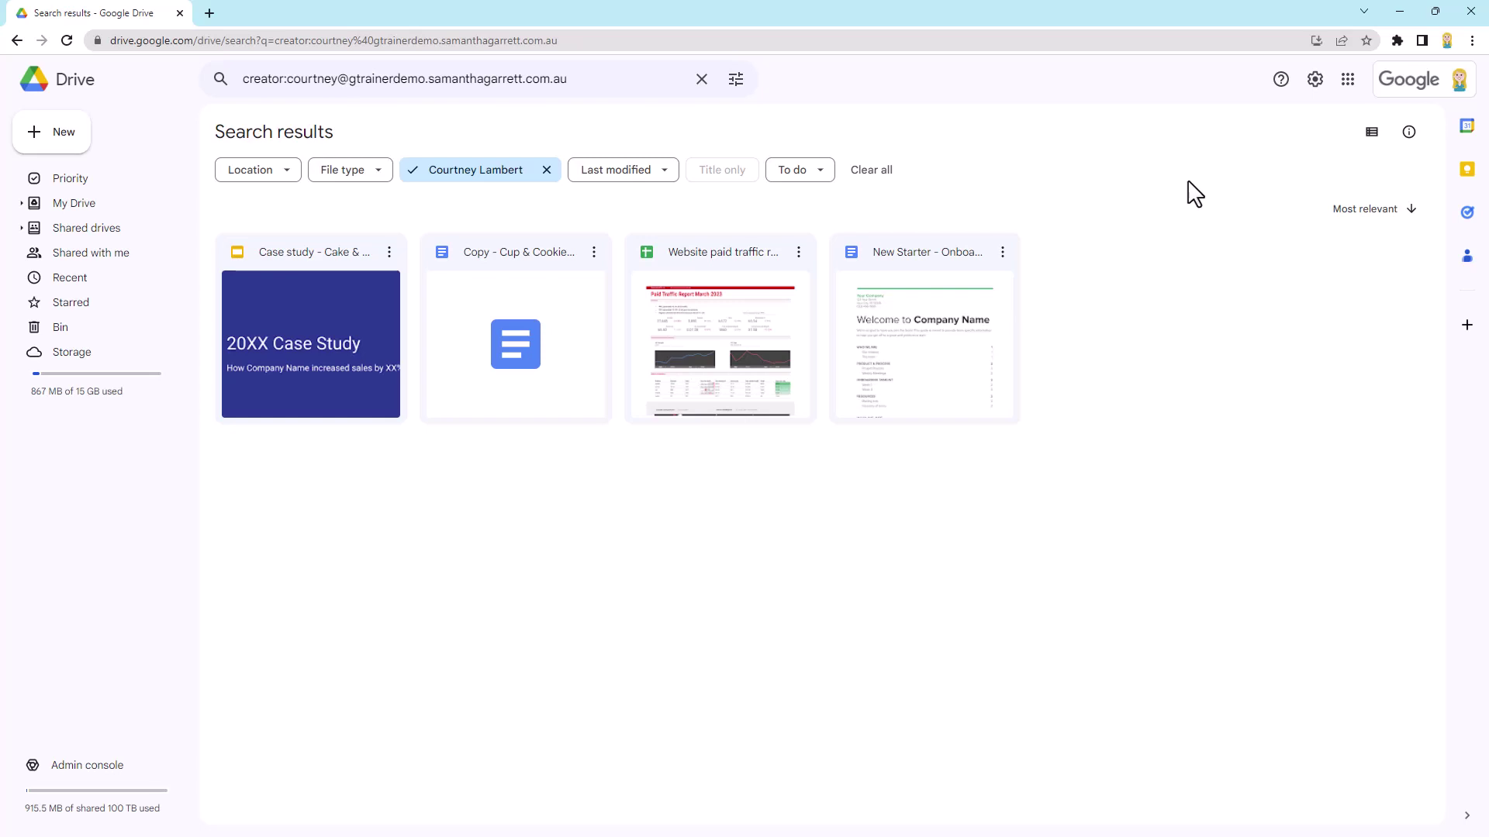
left_click(899, 248)
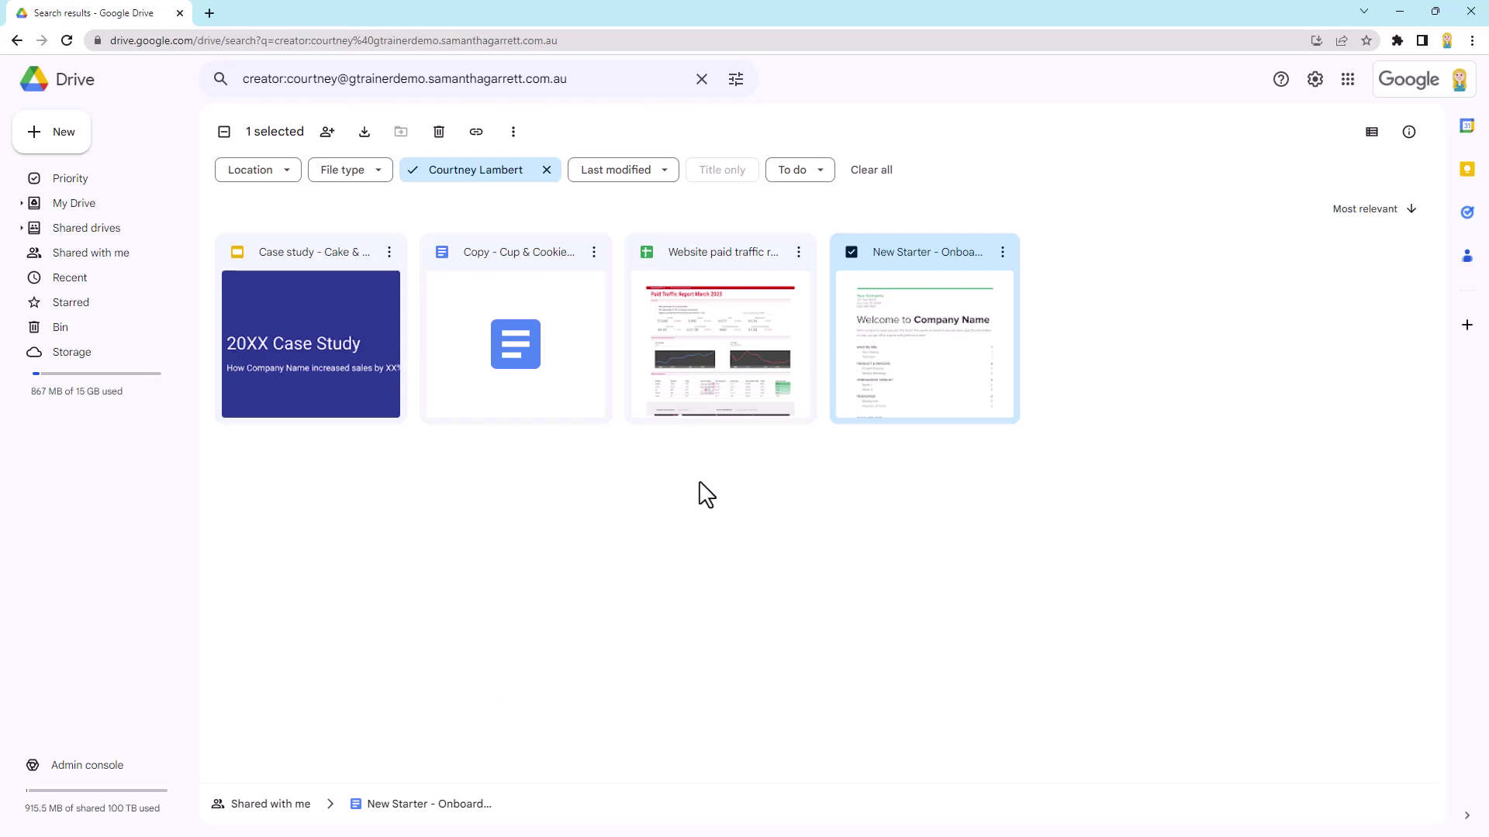
left_click(735, 312)
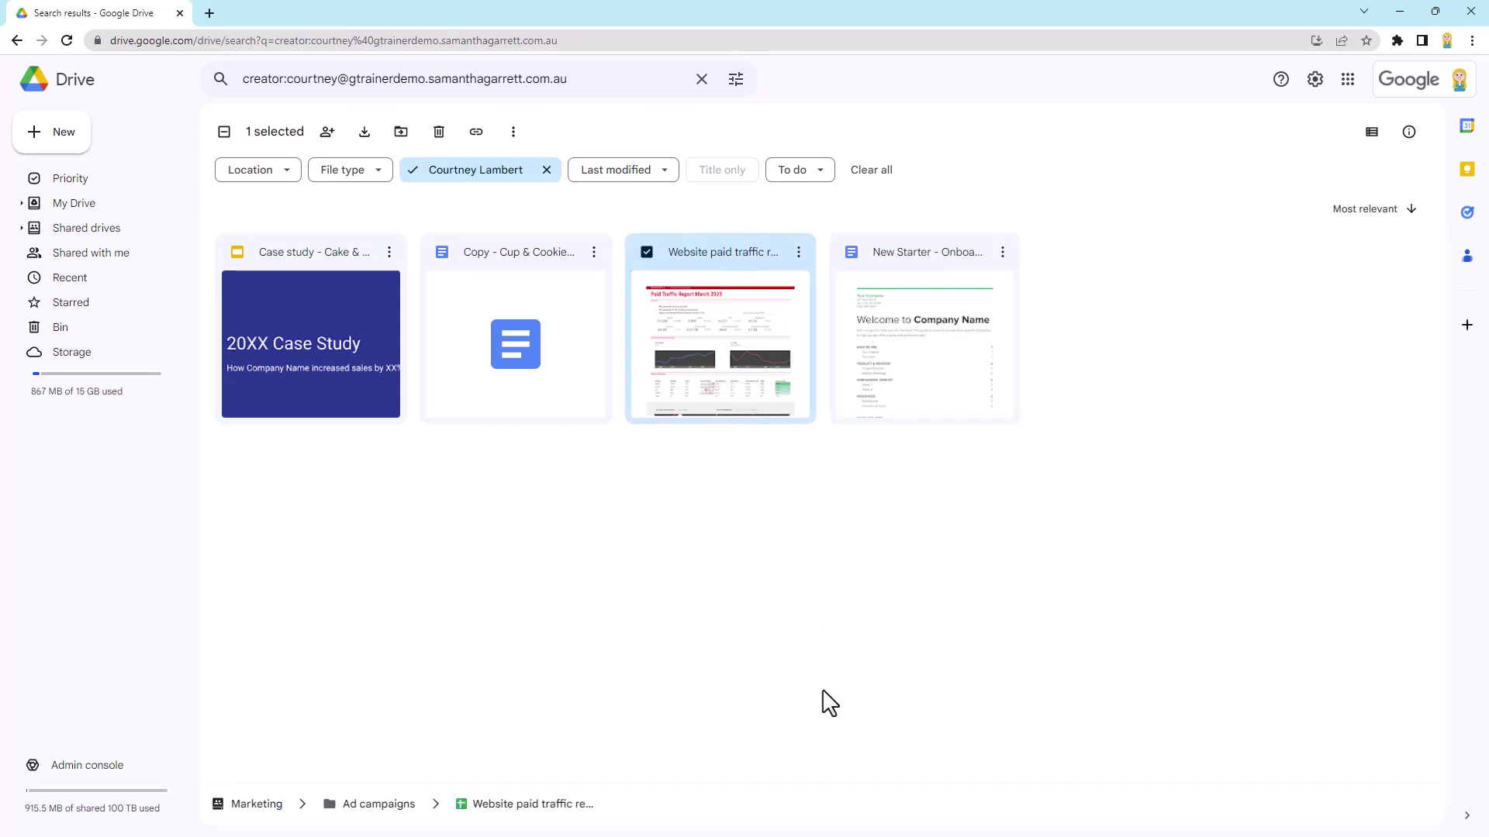